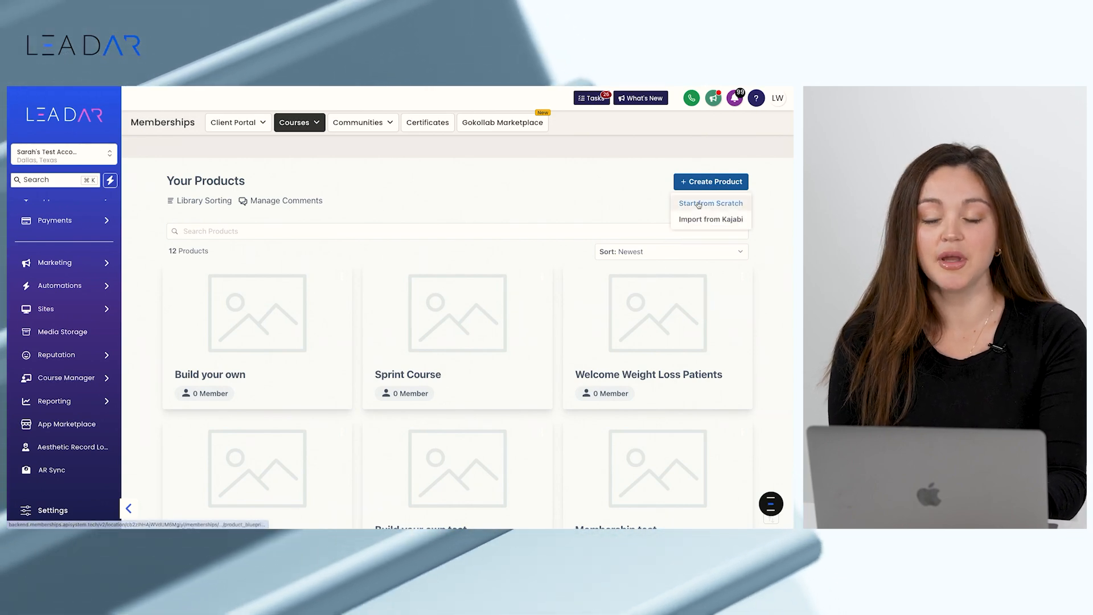
Step: Start a product from scratch and look over the available product templates
left_click(698, 204)
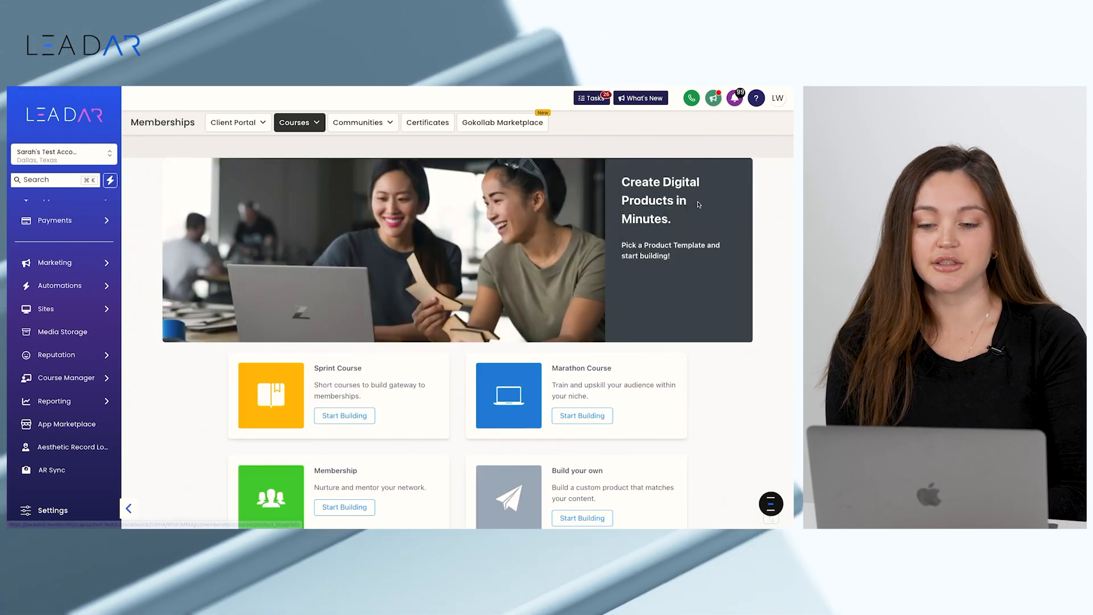
scroll(518, 251, "down", 1)
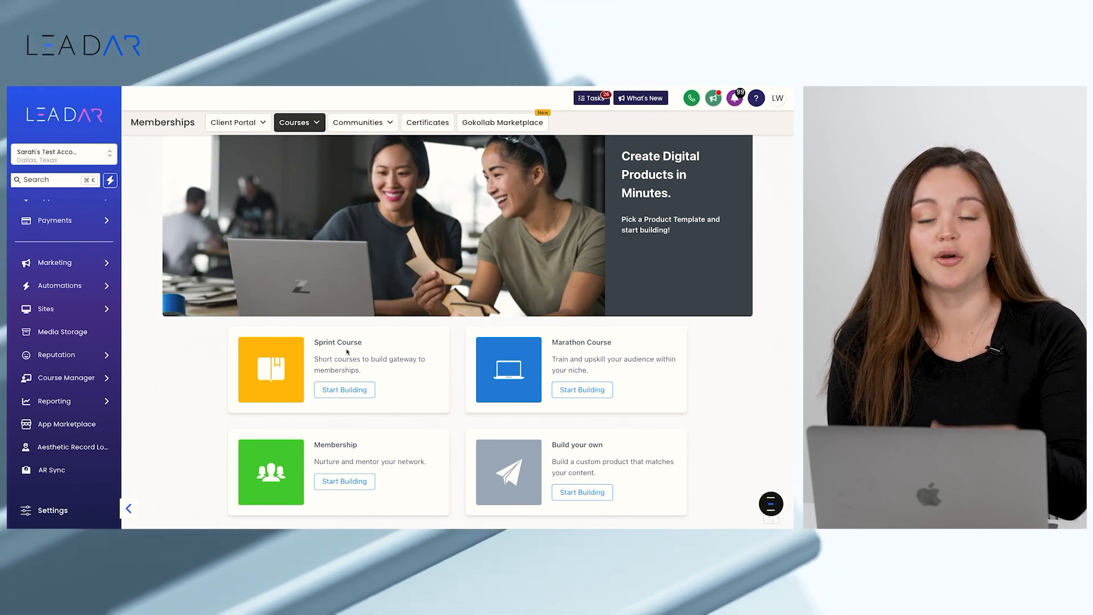
scroll(424, 345, "up", 1)
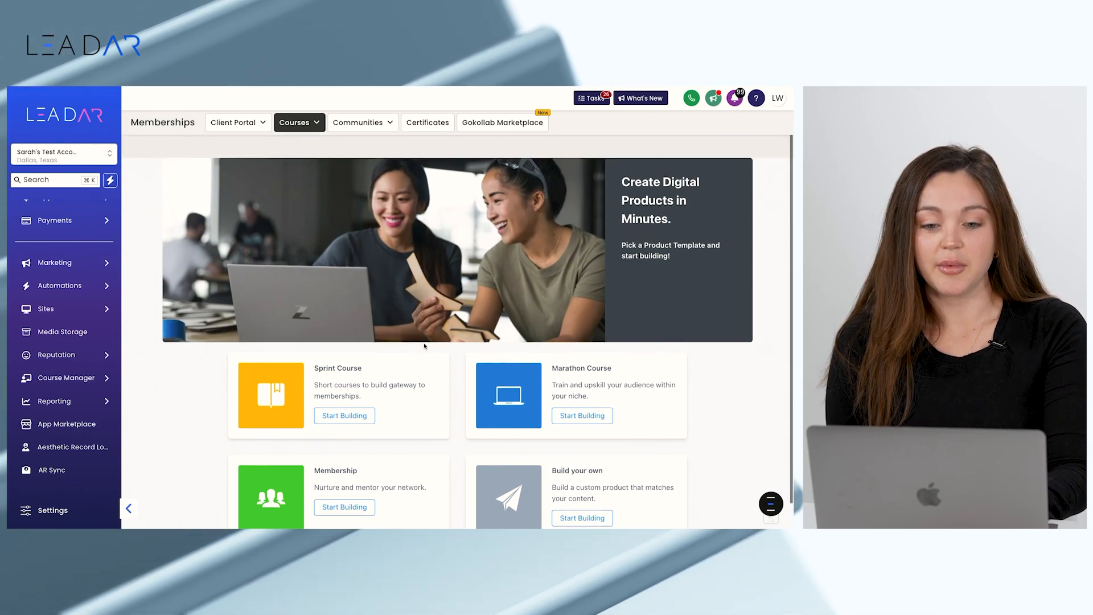
Step: Return to the course product list, open the Welcome Weight Loss Patients product and review its outline
left_click(302, 126)
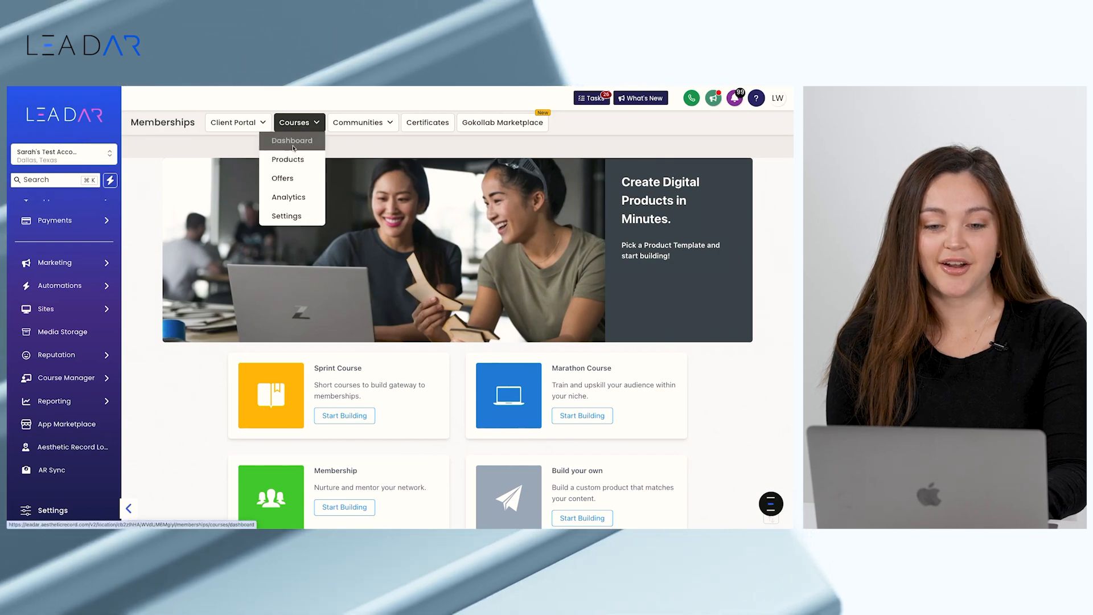
left_click(293, 142)
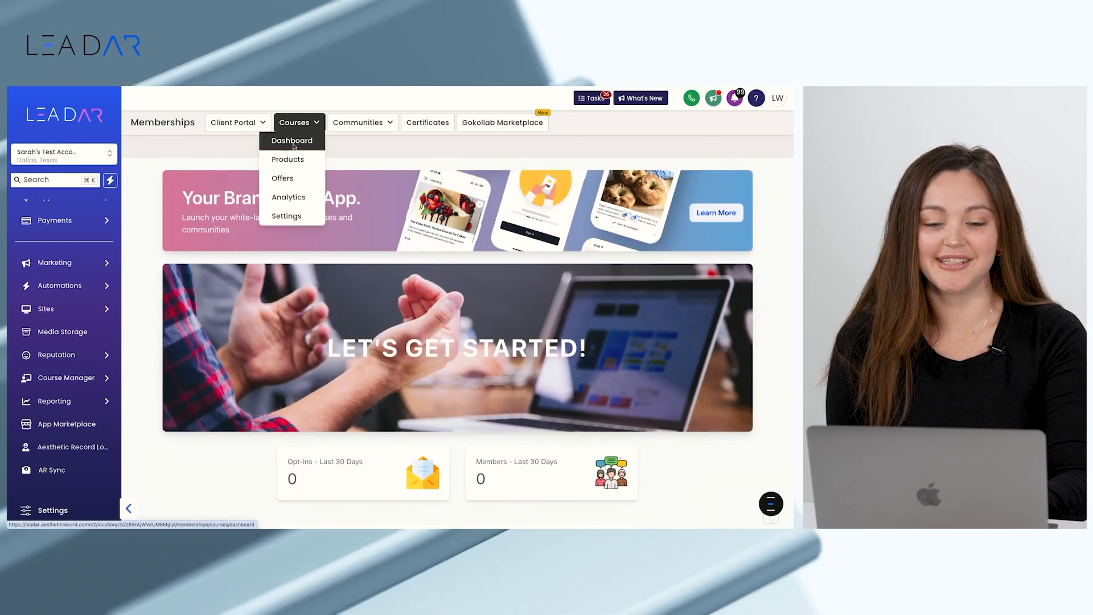
left_click(290, 159)
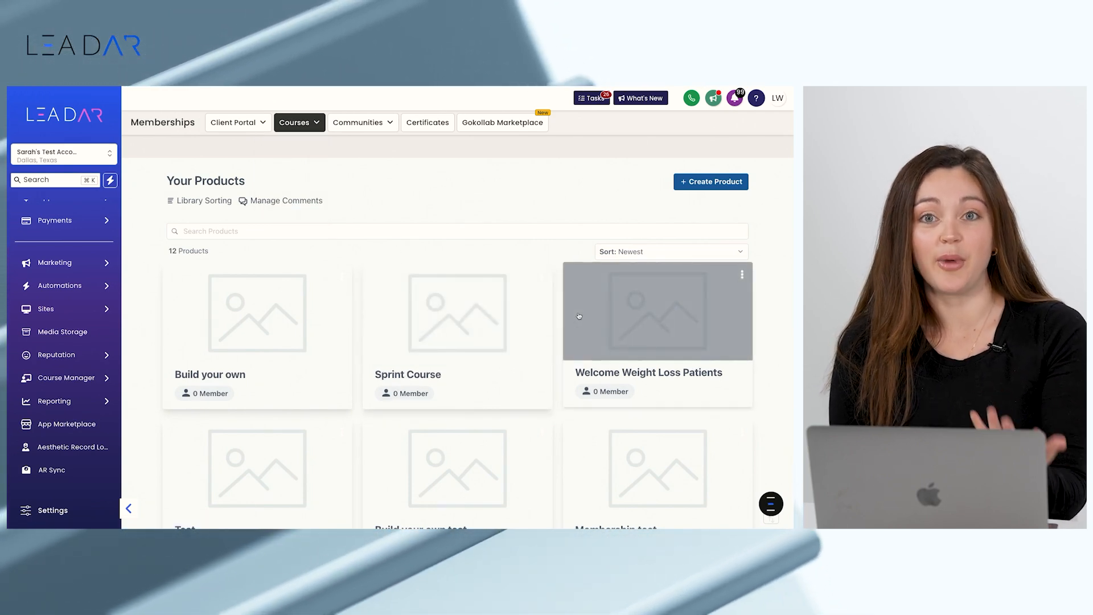
left_click(604, 326)
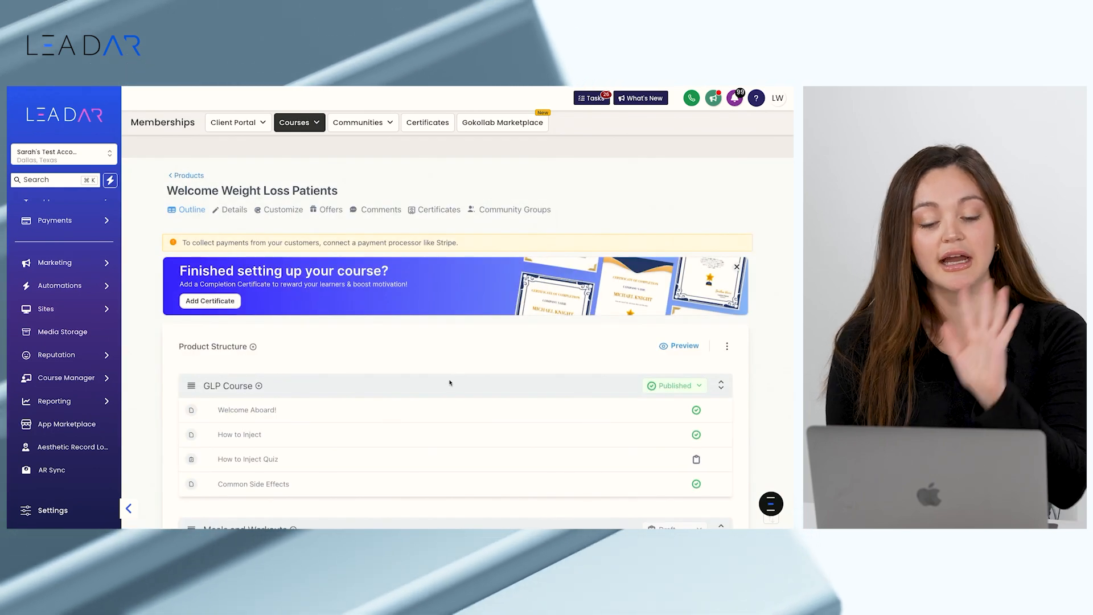
scroll(449, 382, "down", 3)
scroll(449, 383, "up", 3)
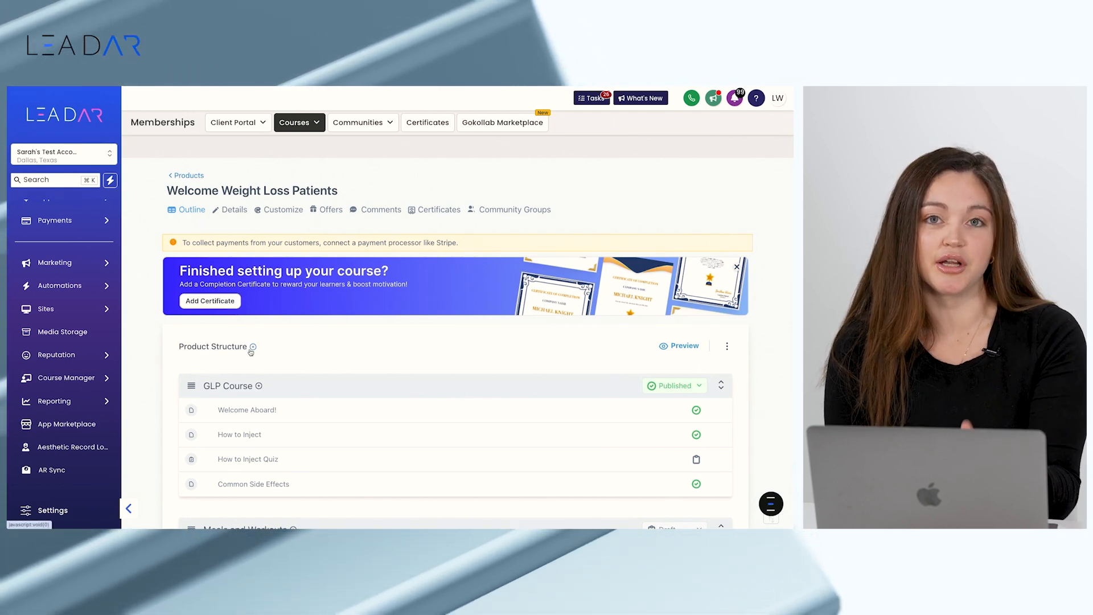
Step: View the form for creating a category in the product structure and dismiss it without saving
left_click(253, 347)
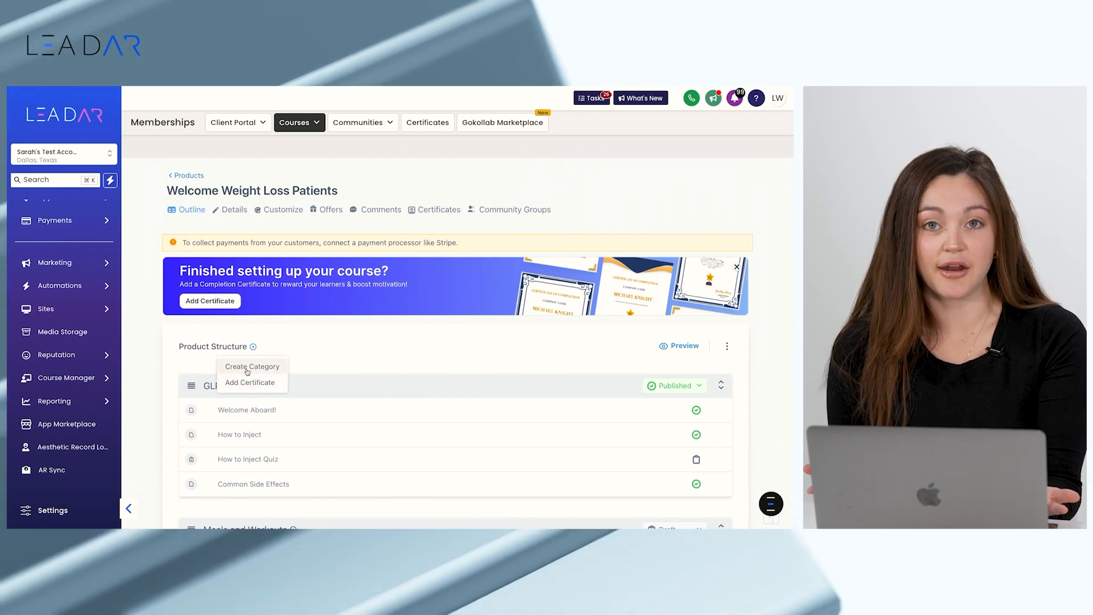
left_click(249, 367)
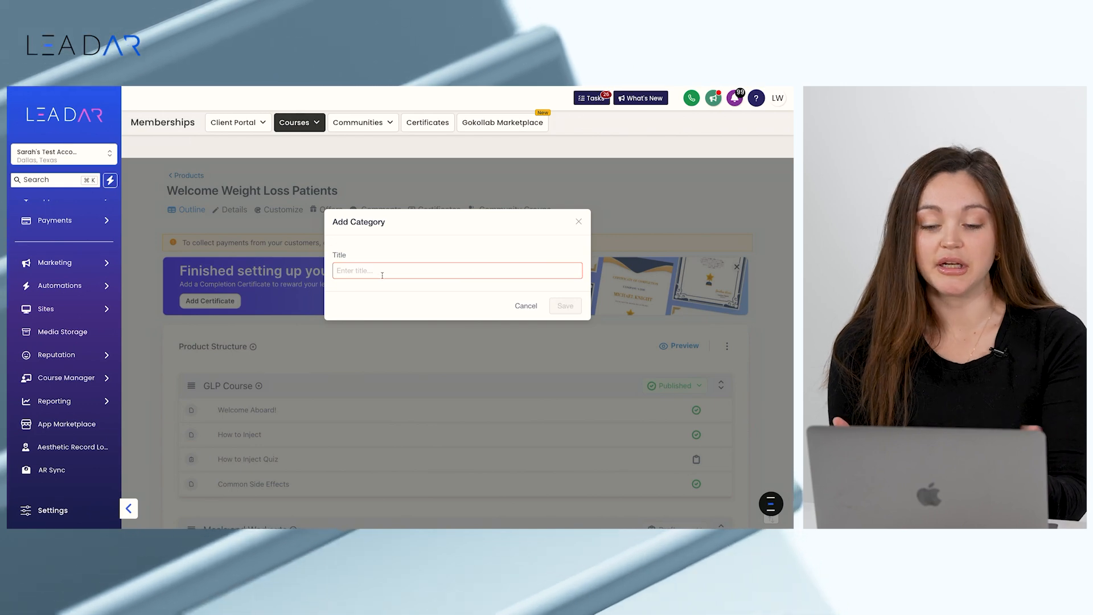
left_click(579, 222)
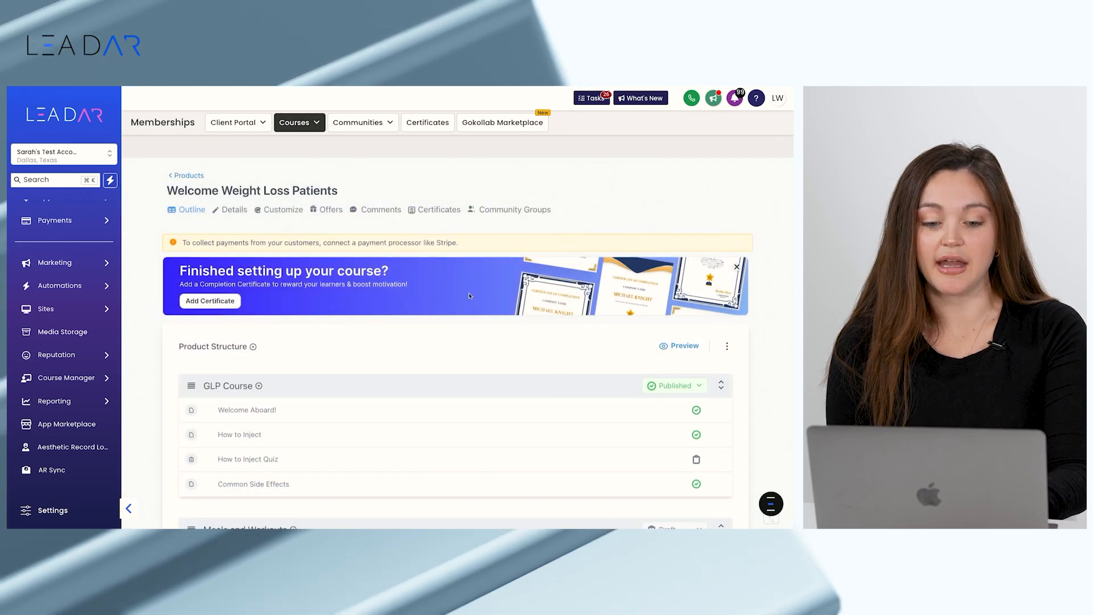
Step: Check which content types can be added to the GLP Course category without adding any
scroll(378, 357, "down", 1)
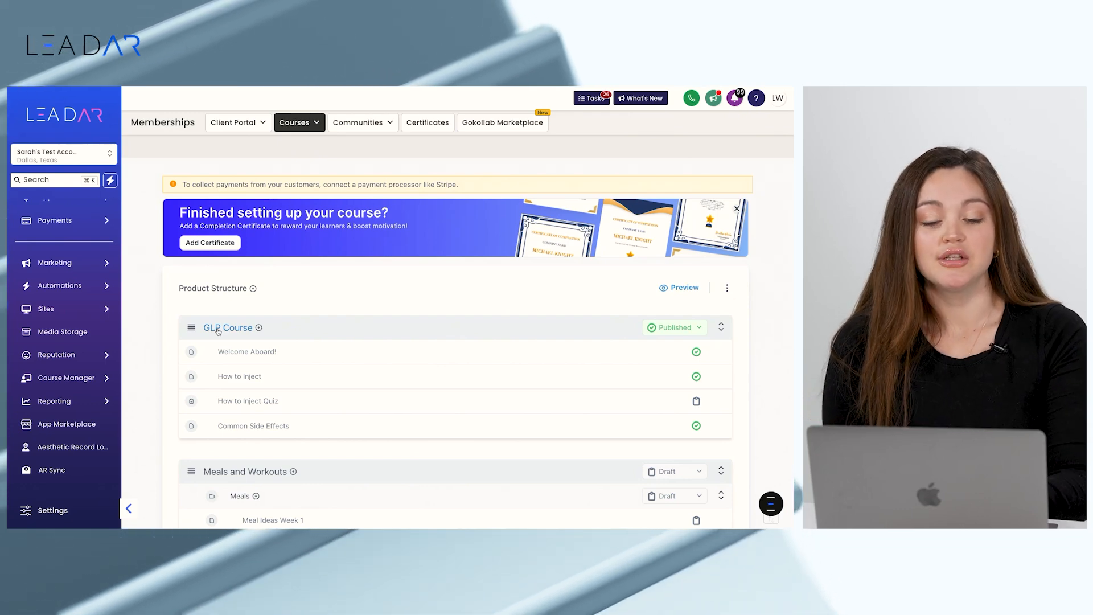
left_click(258, 329)
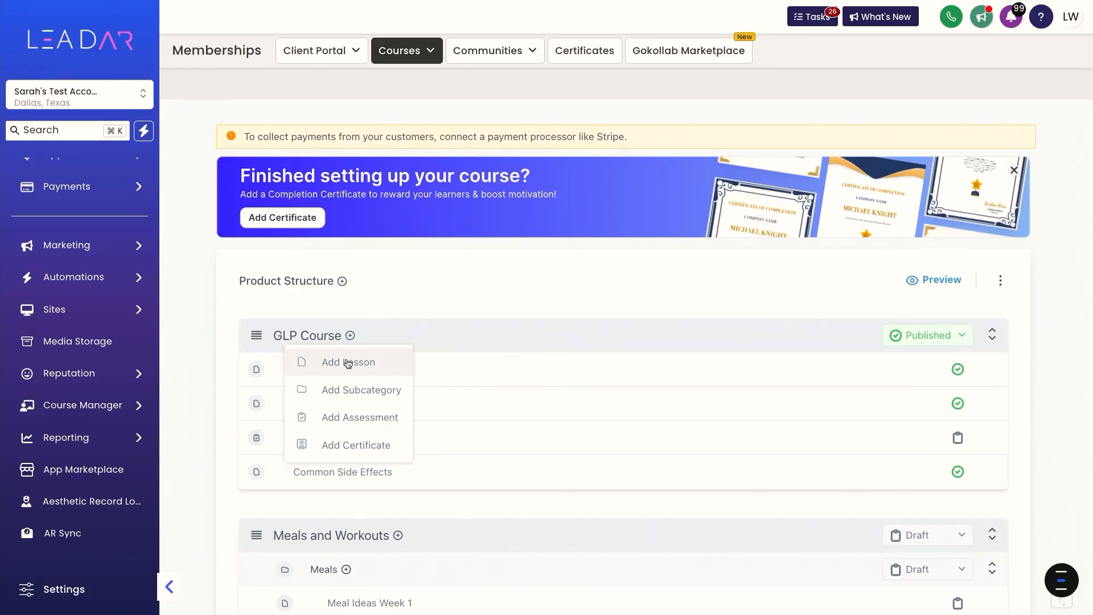
left_click(396, 337)
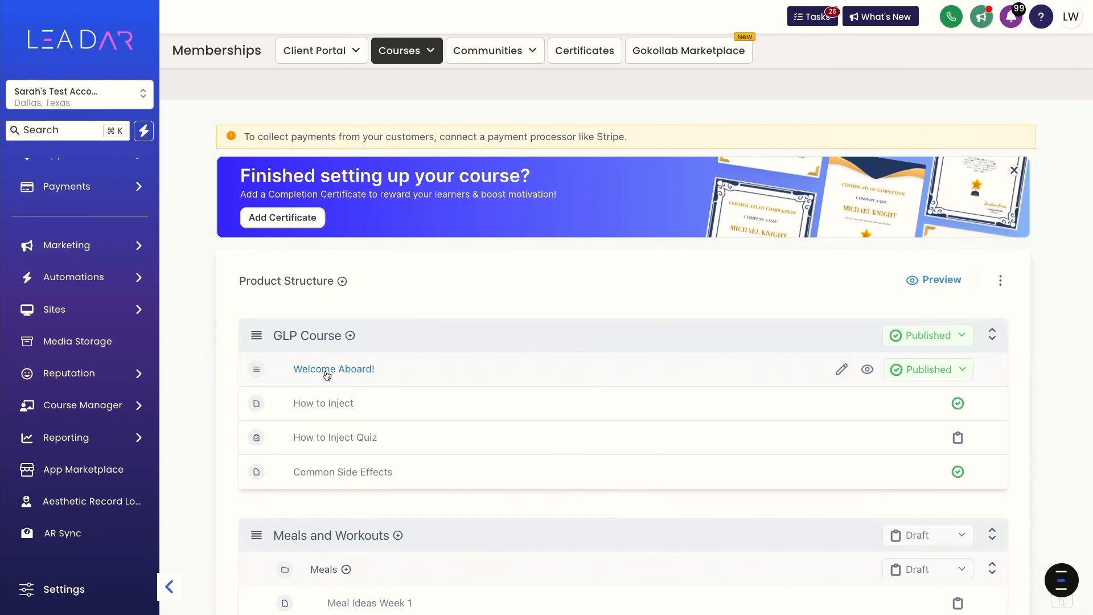
Step: Open the Welcome Aboard! lesson and review its media, title, category, description, visibility, thumbnail and attached files settings
left_click(327, 373)
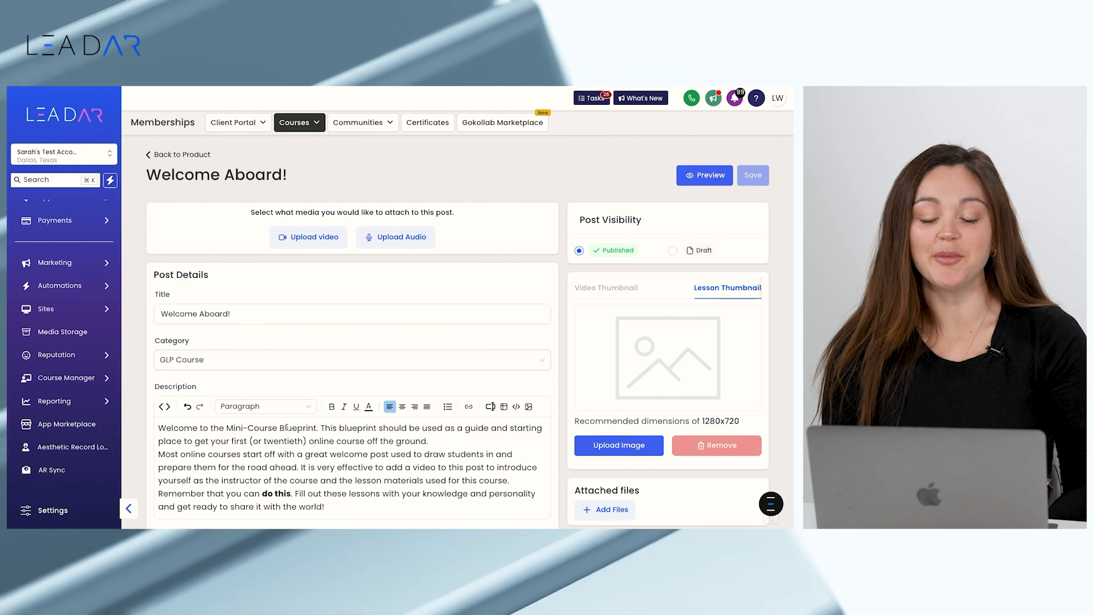
left_click(246, 314)
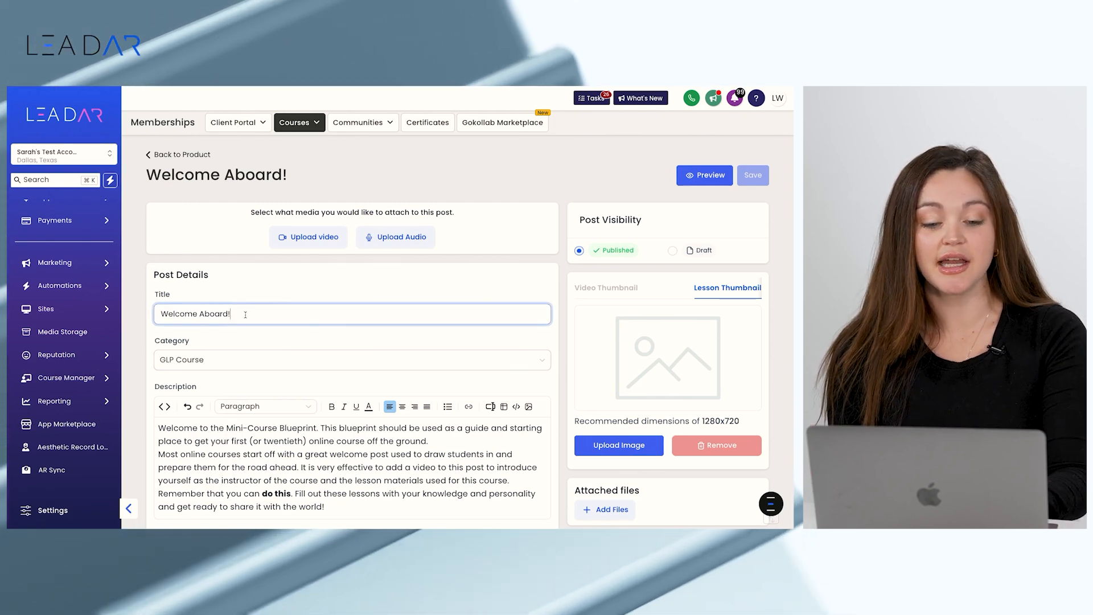
scroll(249, 354, "down", 2)
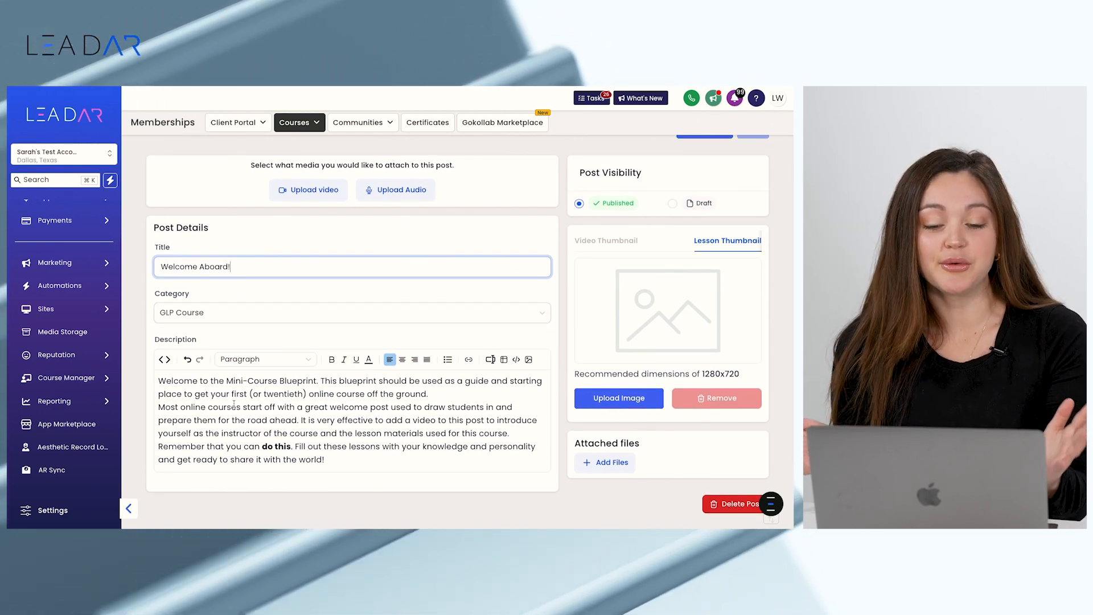
scroll(234, 403, "up", 1)
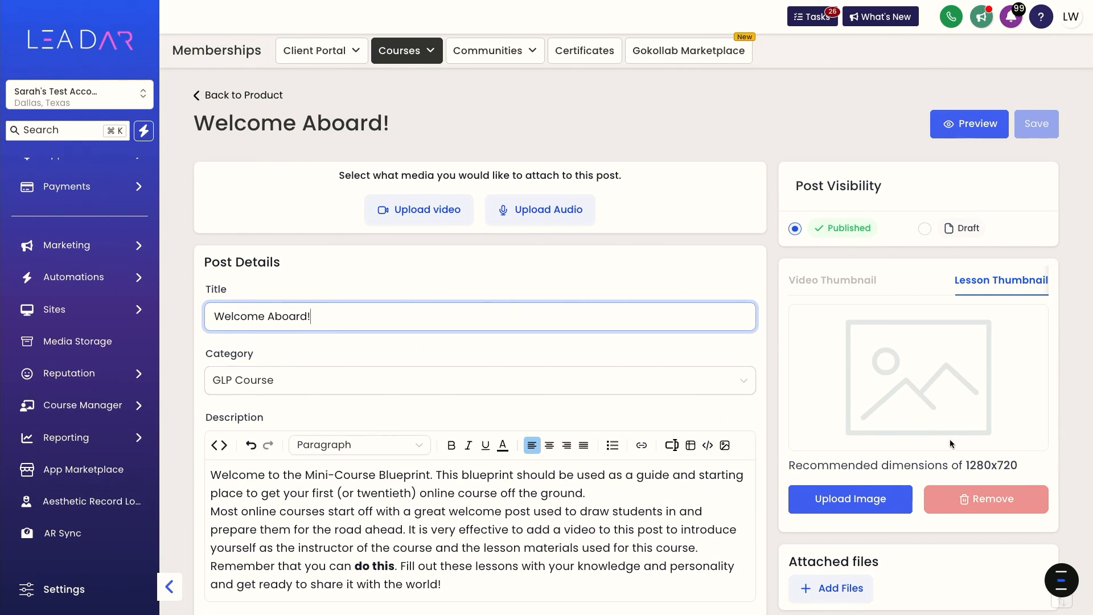
scroll(971, 439, "down", 1)
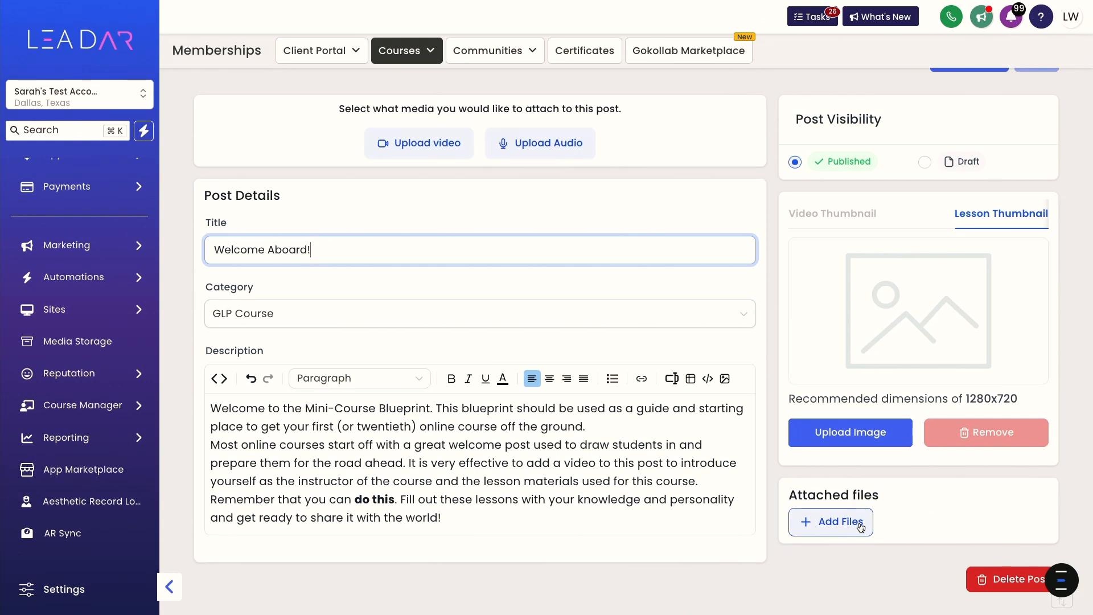
scroll(860, 527, "up", 2)
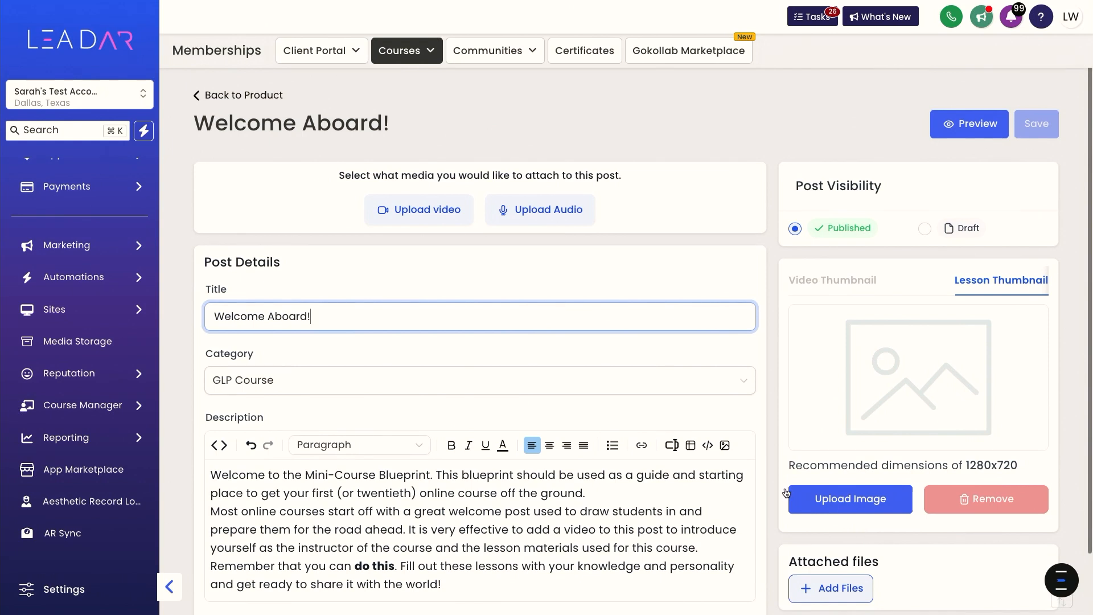
Step: Return to the product outline and view the GLP Course category's options for adding content
left_click(248, 98)
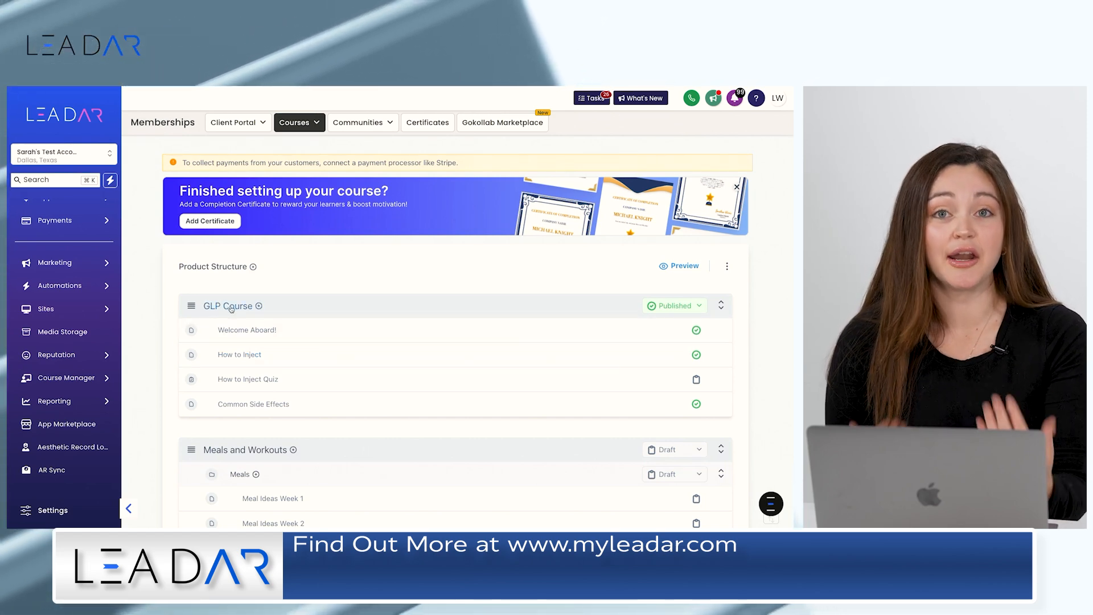
left_click(258, 307)
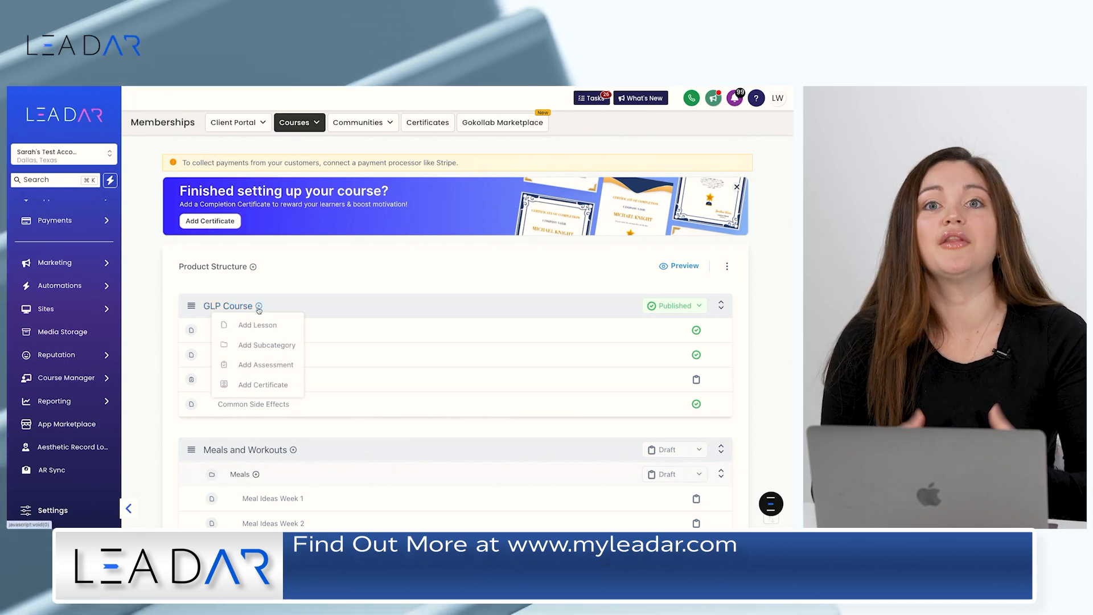
left_click(327, 279)
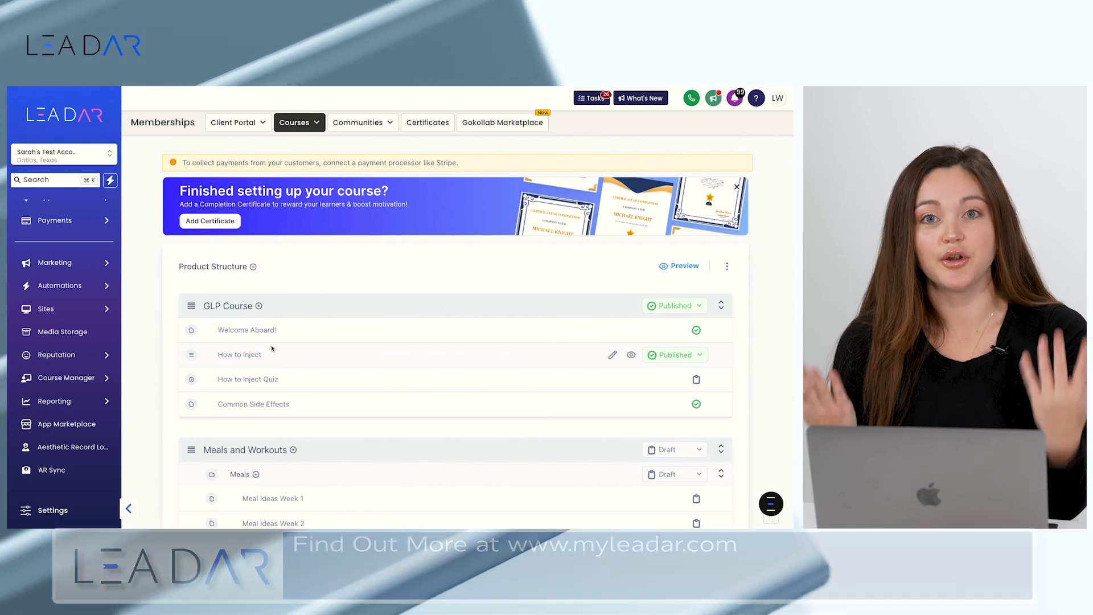
Step: Look through the outline's lessons and subcategories and find the option for adding an assessment to GLP Course
scroll(281, 361, "down", 1)
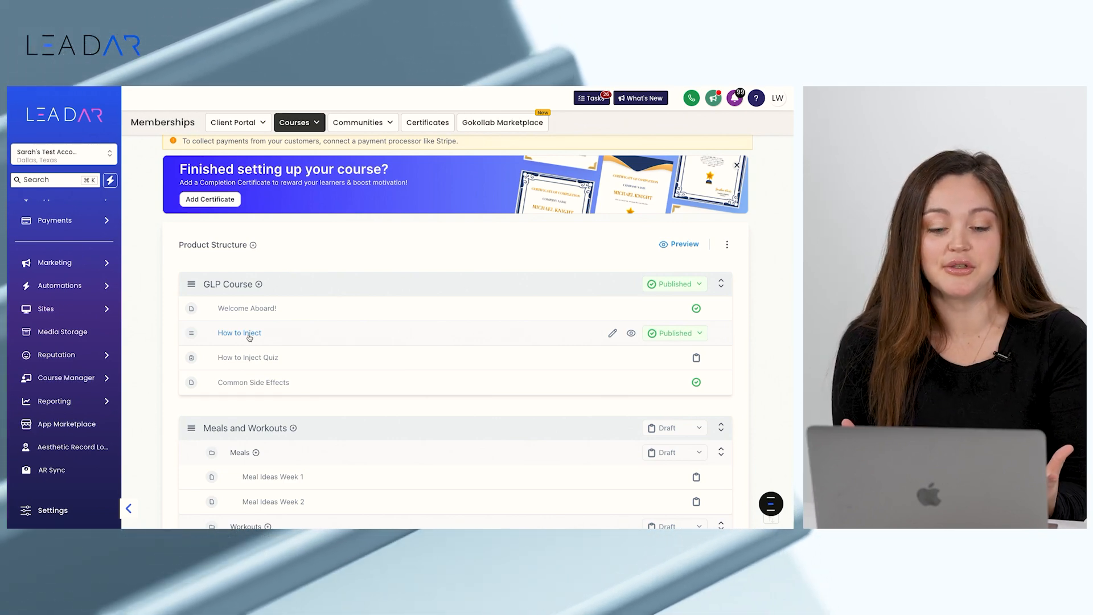
scroll(249, 357, "down", 1)
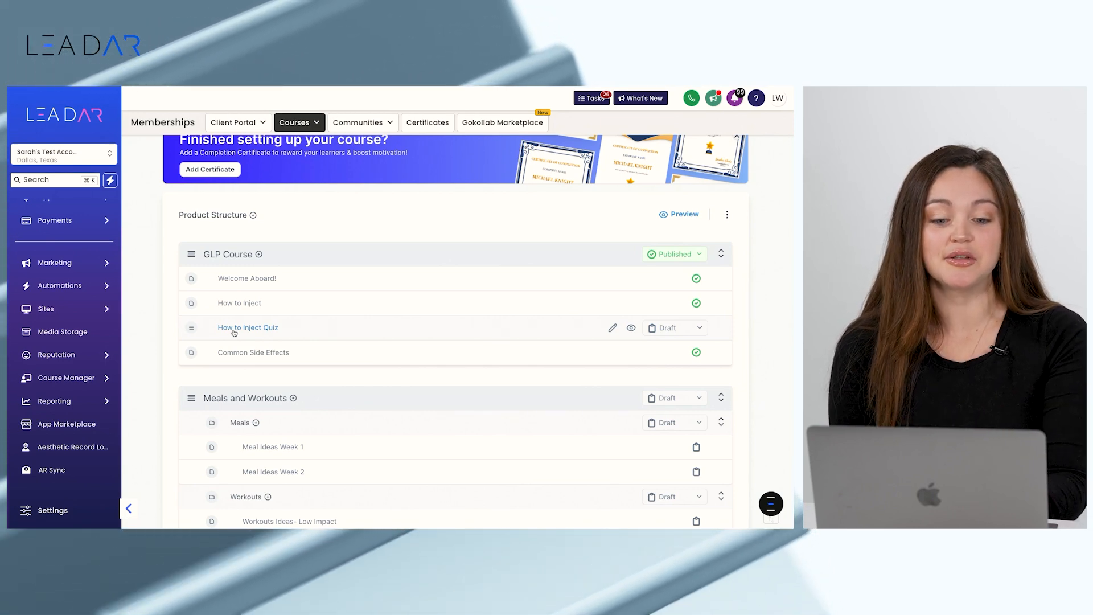
left_click(259, 254)
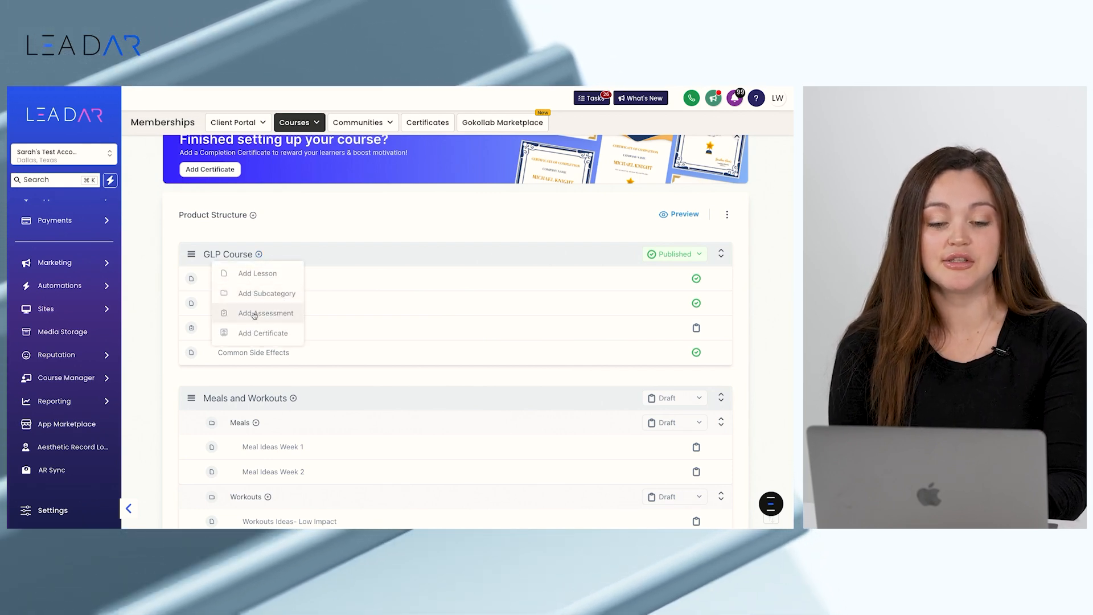
left_click(307, 230)
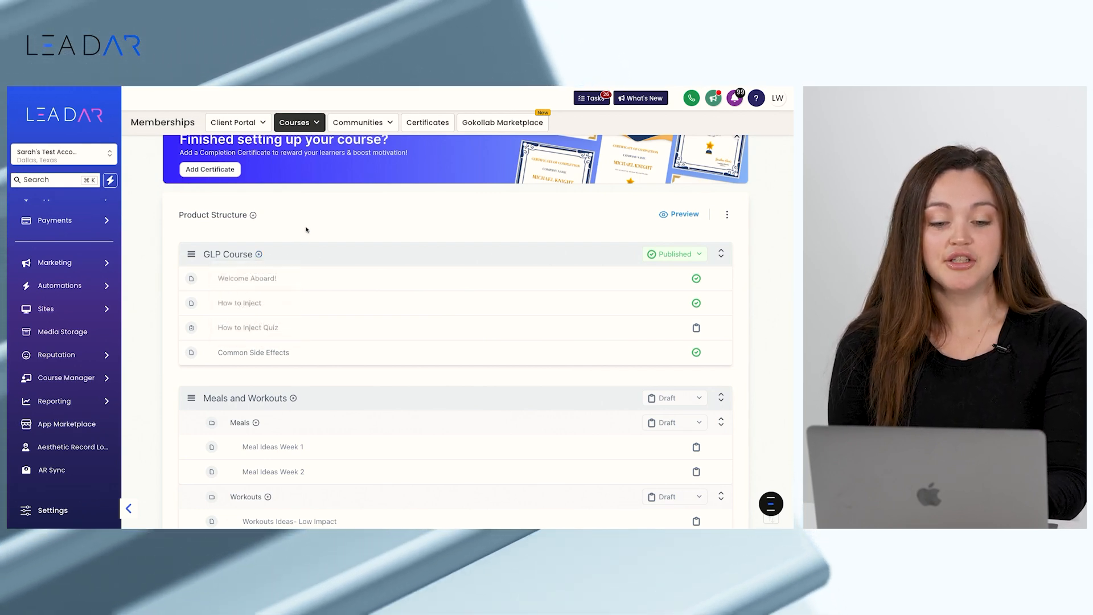
Step: Open the How to Inject Quiz and review its passing grade and its pass and fail confirmation messages
left_click(249, 331)
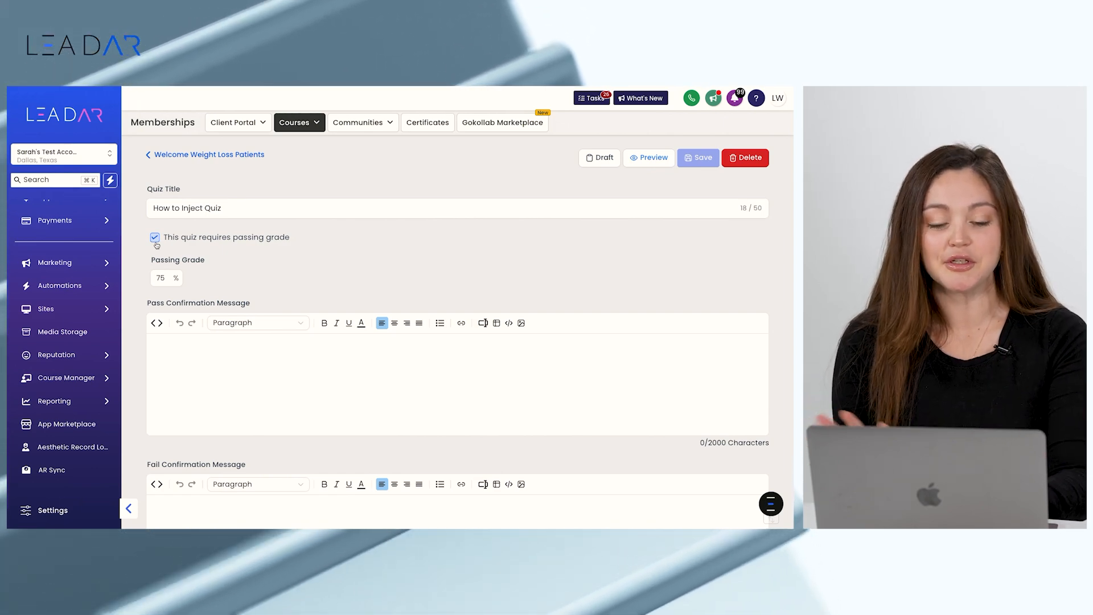
left_click(170, 277)
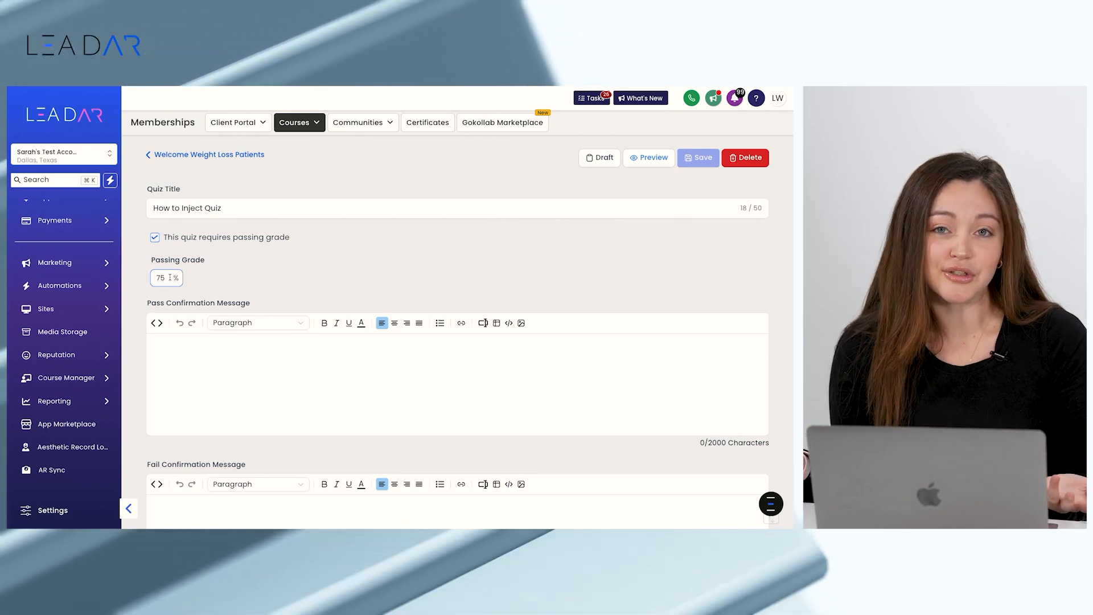
scroll(237, 366, "down", 1)
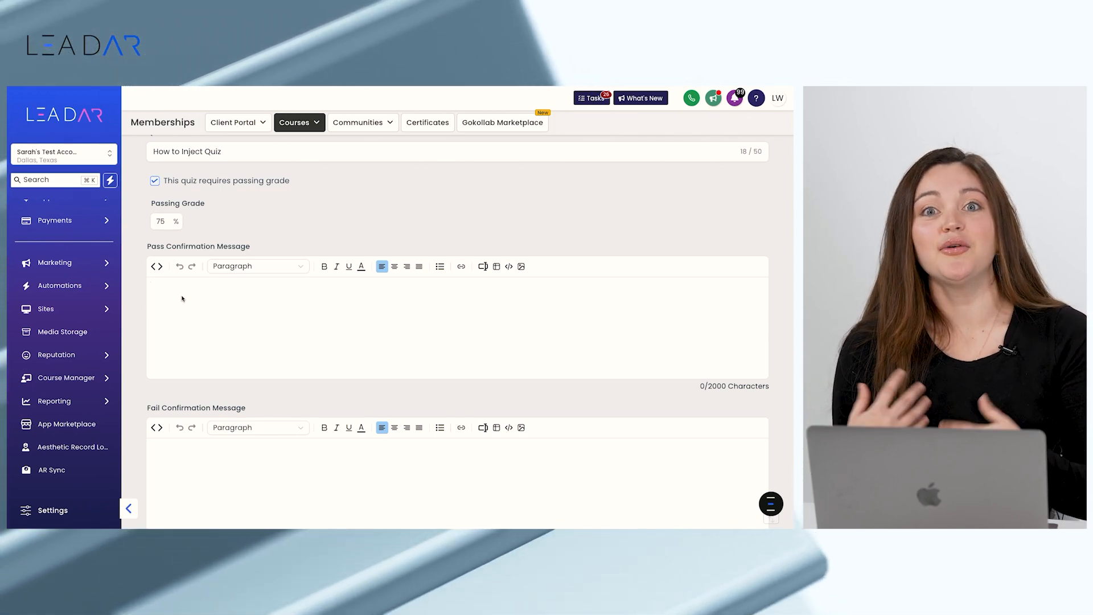
scroll(182, 298, "down", 1)
scroll(183, 299, "down", 1)
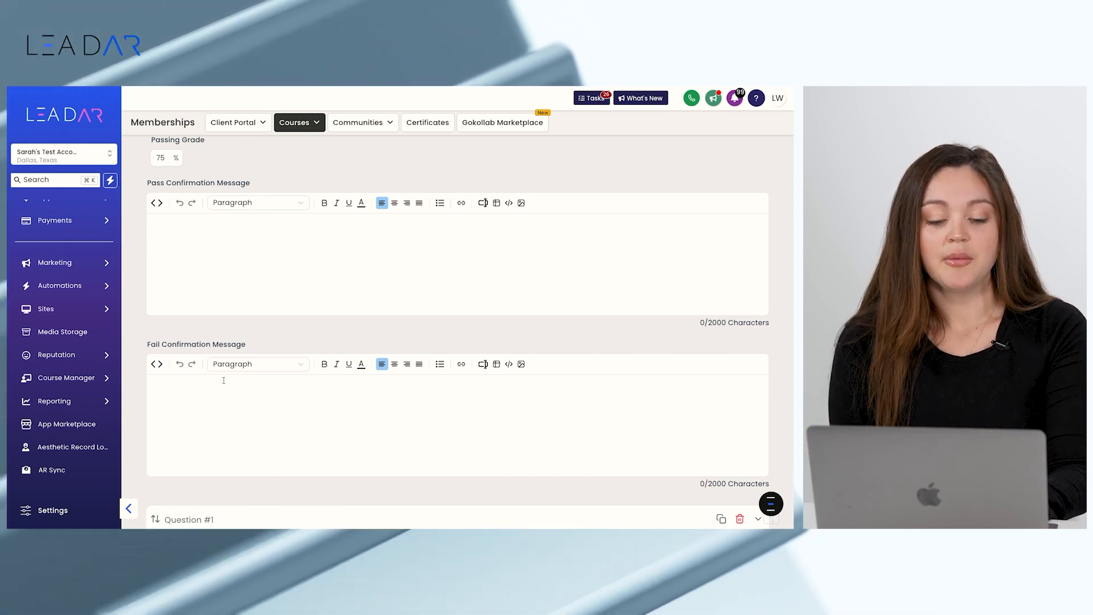
scroll(222, 377, "down", 3)
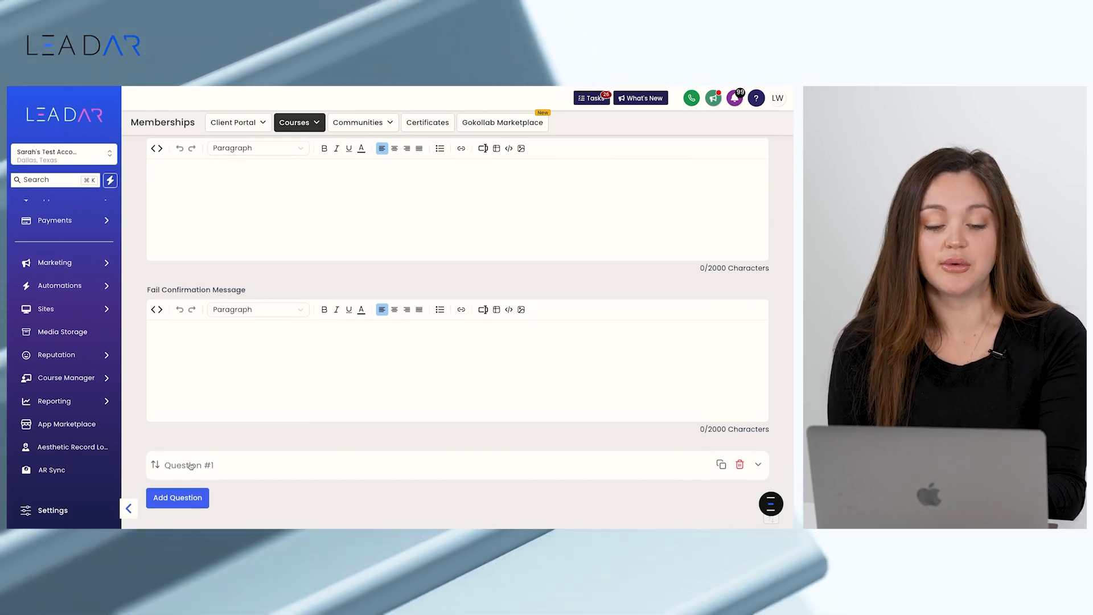
Step: Expand Question #1 of the How to Inject Quiz and view its available question types, keeping Multiple Choice
left_click(187, 467)
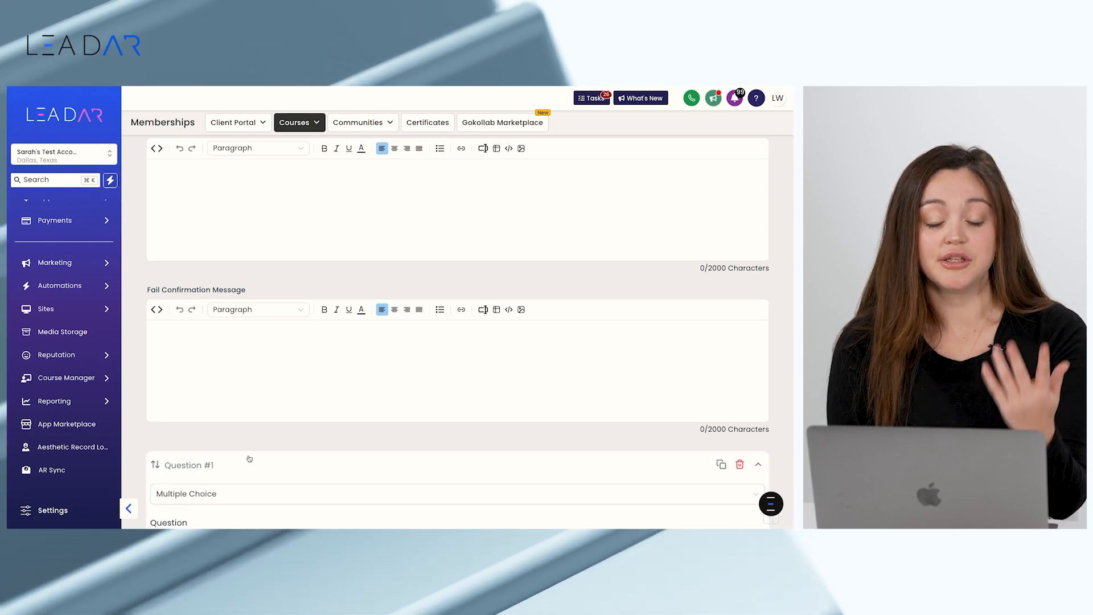
scroll(249, 457, "down", 4)
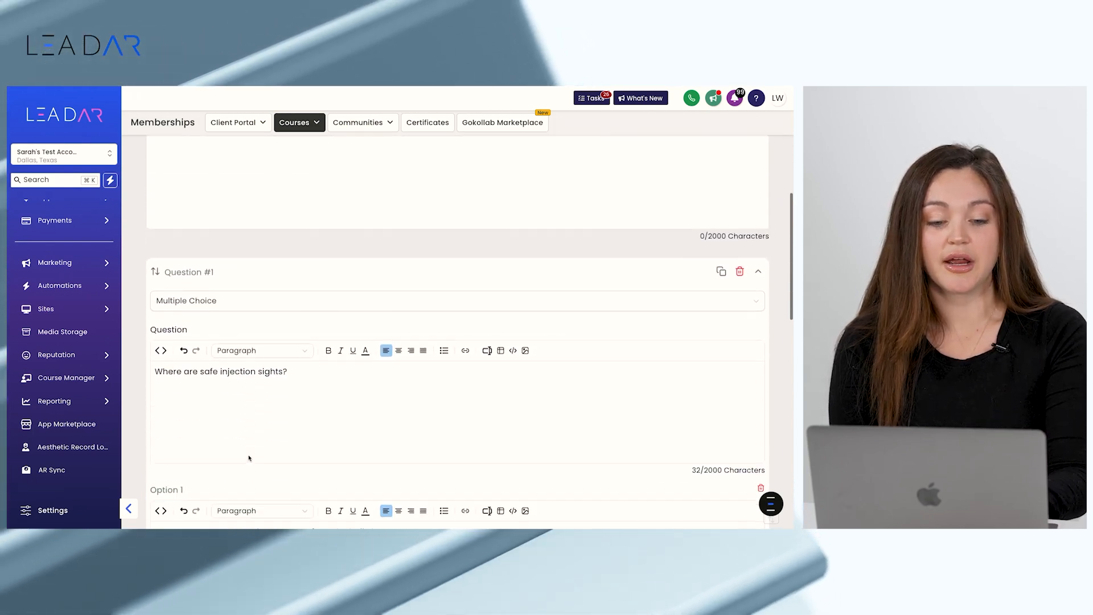
left_click(217, 302)
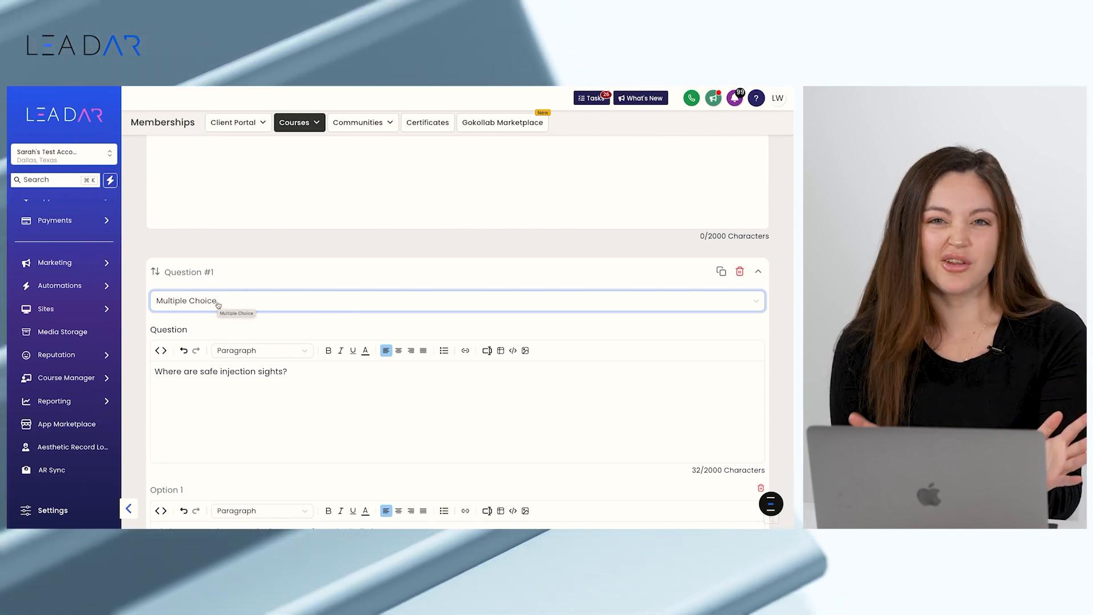
left_click(218, 304)
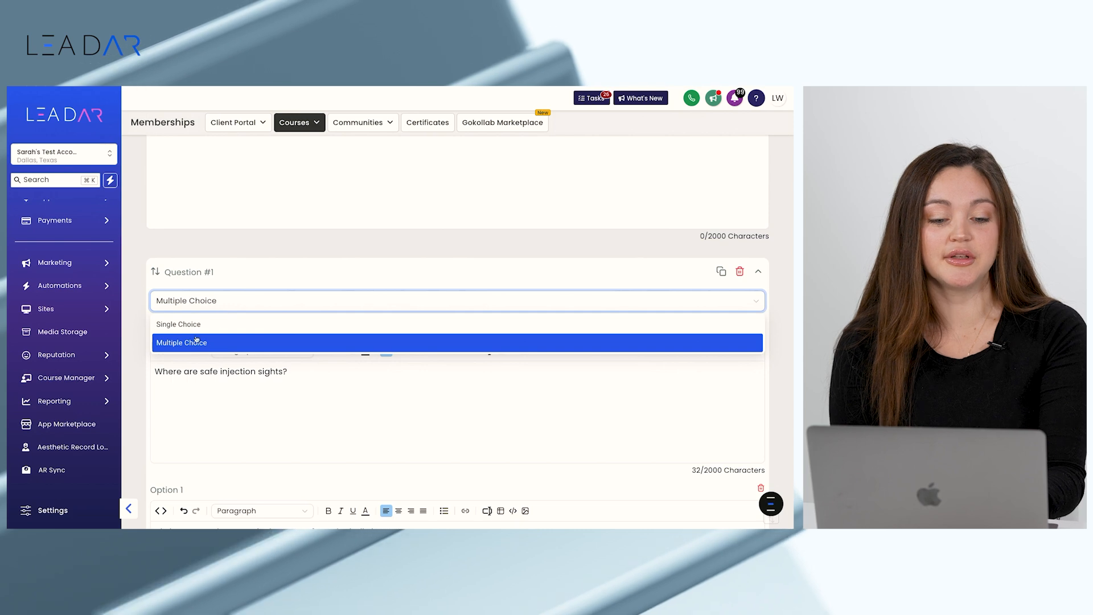
left_click(245, 424)
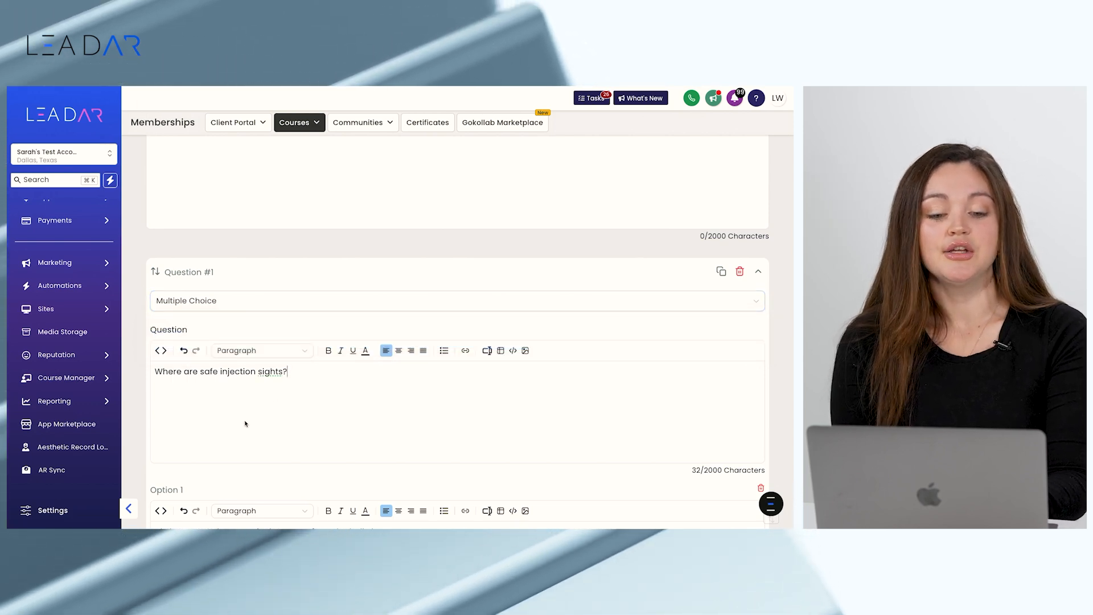
Step: Review Question #1's four answer options, their correct-option settings, and the controls for adding choices, explanations and questions
scroll(245, 424, "down", 1)
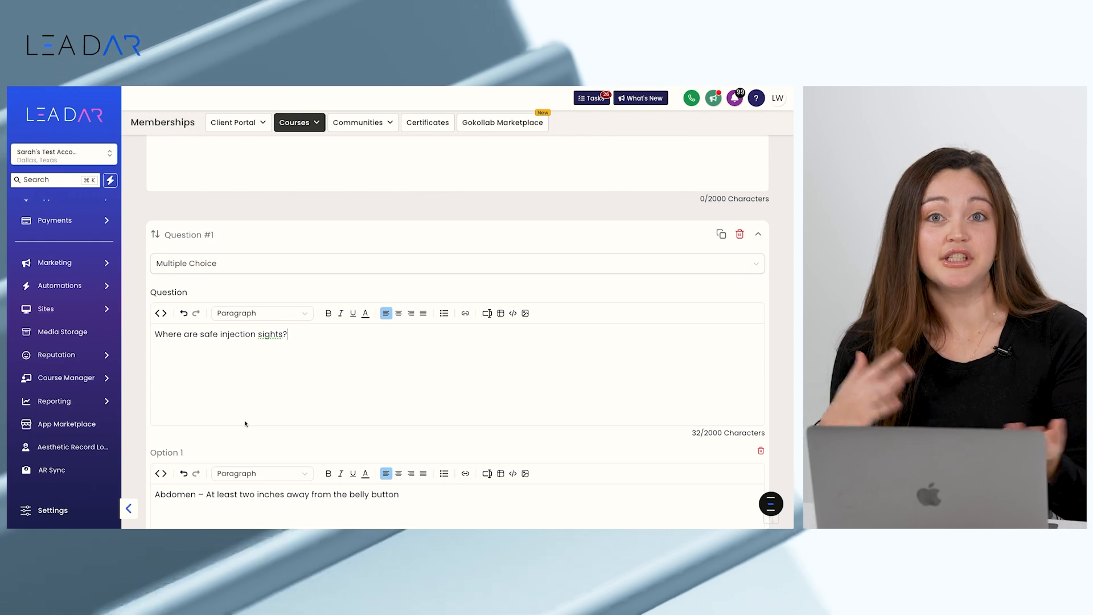
scroll(244, 423, "down", 1)
scroll(245, 423, "down", 5)
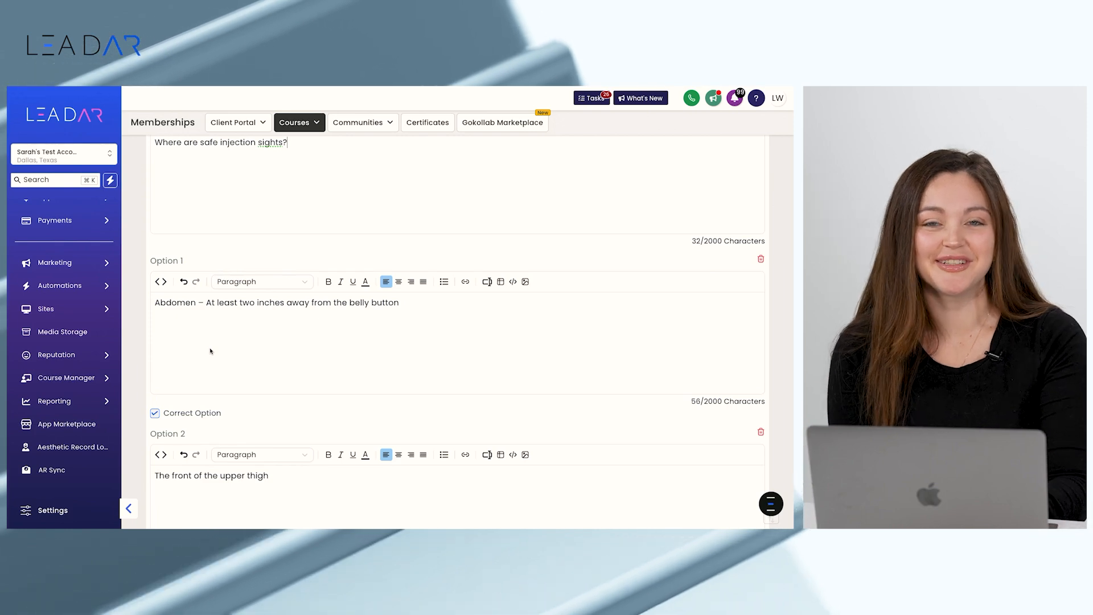
scroll(229, 373, "down", 1)
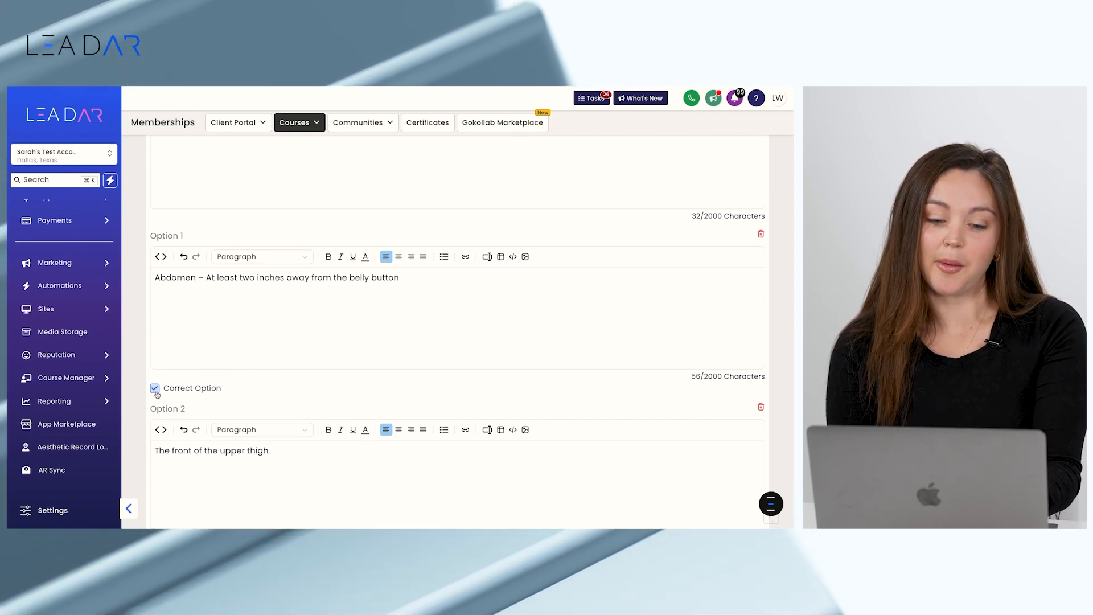
scroll(293, 393, "down", 3)
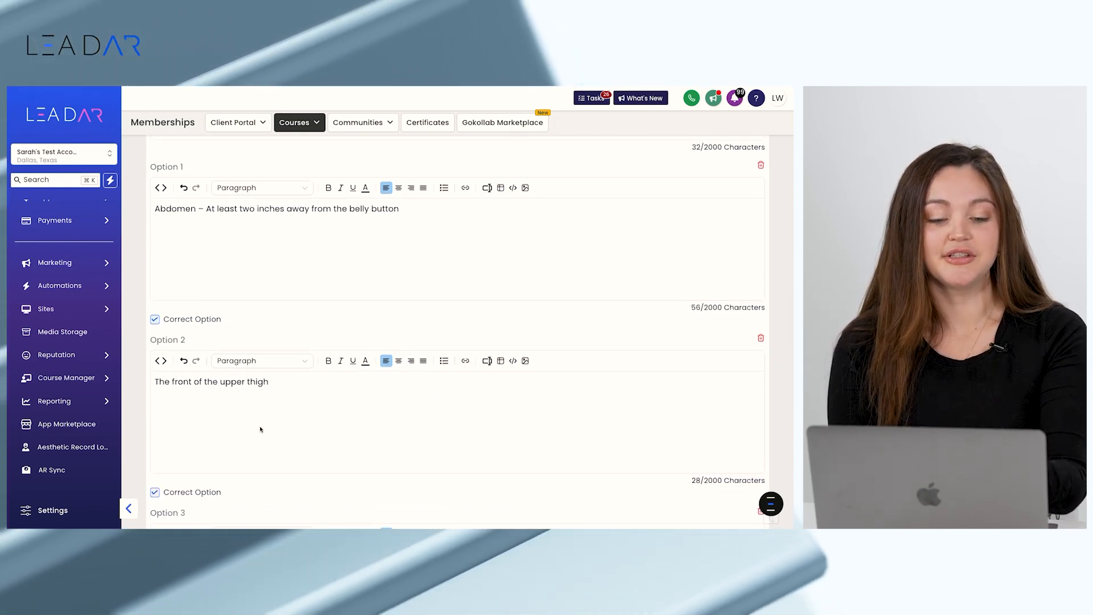
scroll(260, 430, "down", 8)
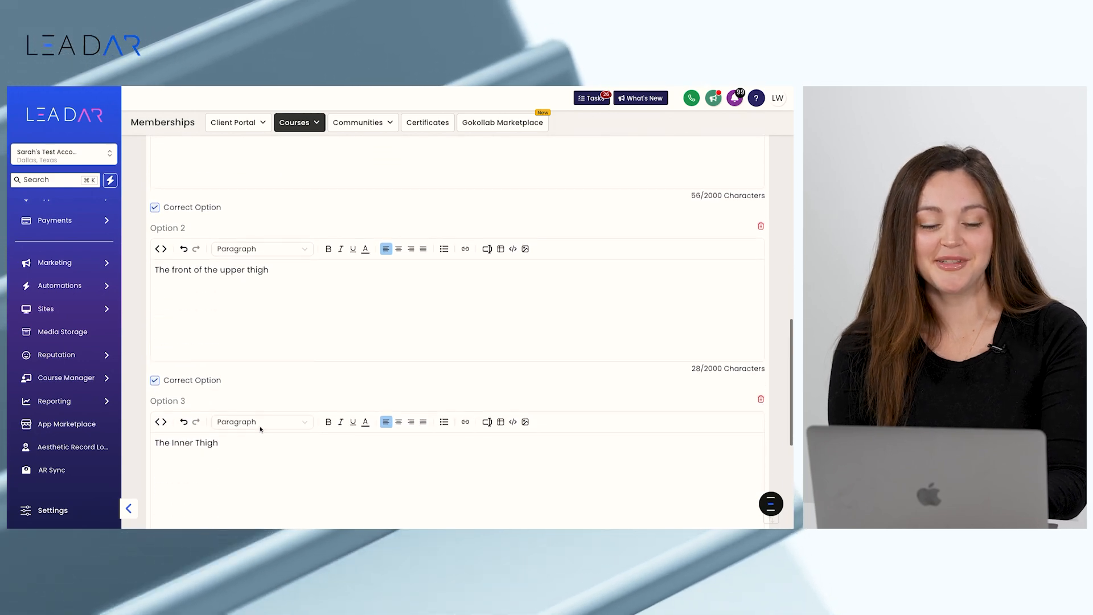
scroll(261, 429, "down", 7)
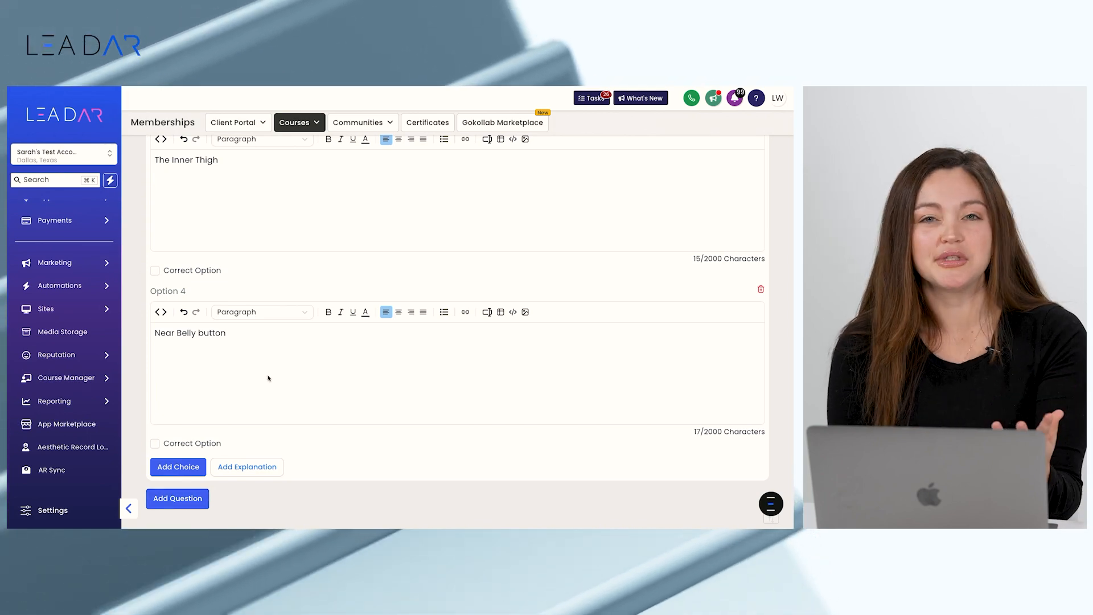
Step: Return to the Welcome Weight Loss Patients outline and look through the lessons under GLP Course and Meals and Workouts
scroll(330, 313, "up", 10)
scroll(335, 318, "up", 6)
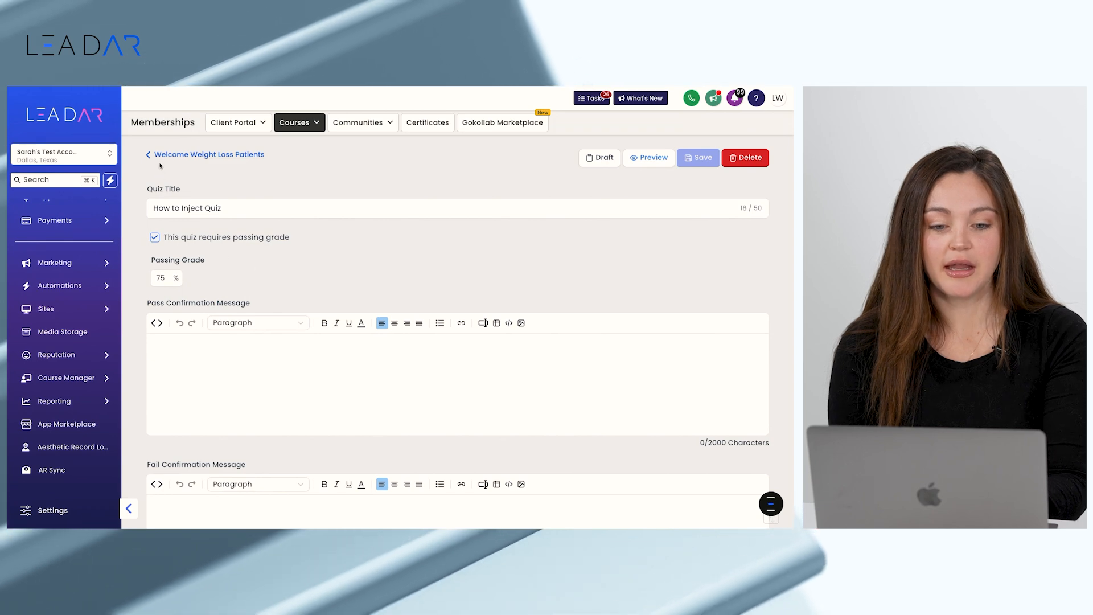
left_click(160, 156)
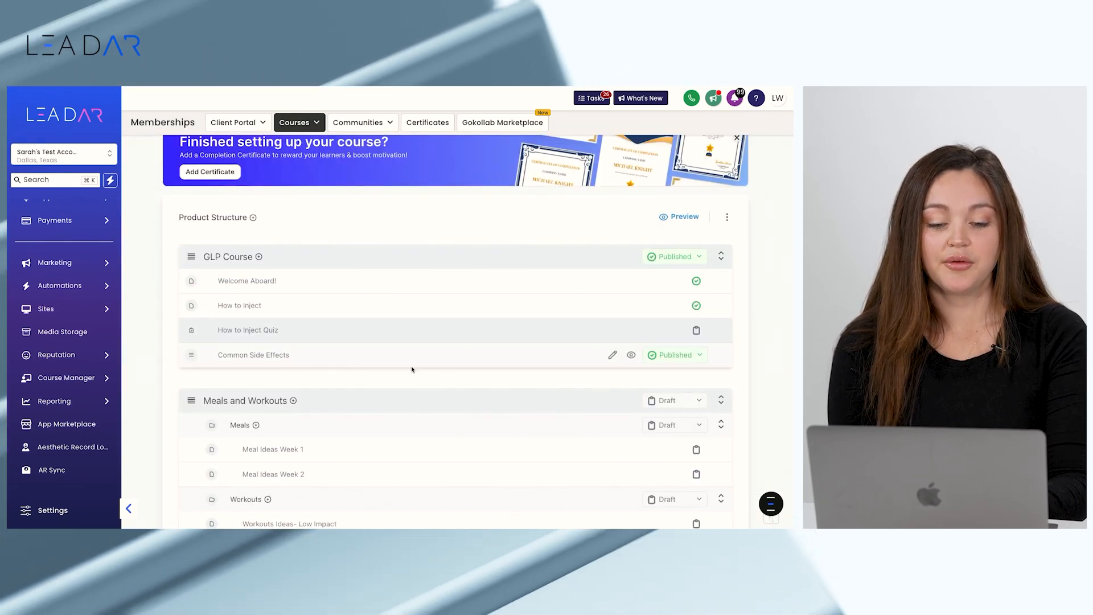
scroll(412, 370, "down", 2)
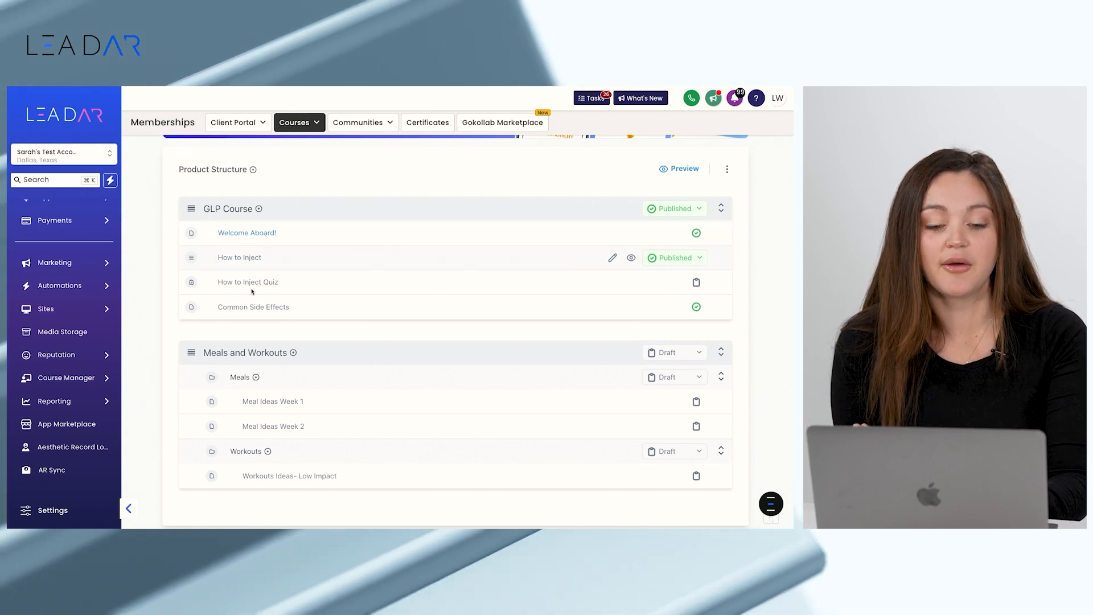
scroll(261, 330, "down", 1)
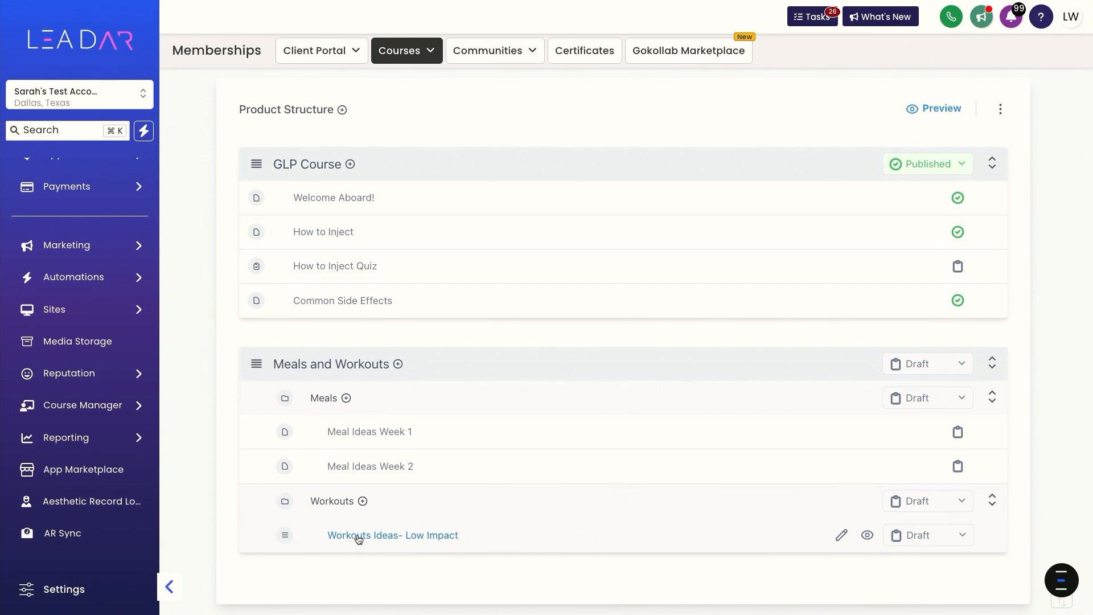
Step: Add a lesson titled "Workout Ideas- Meduim Impact" to the Workouts subcategory
left_click(364, 503)
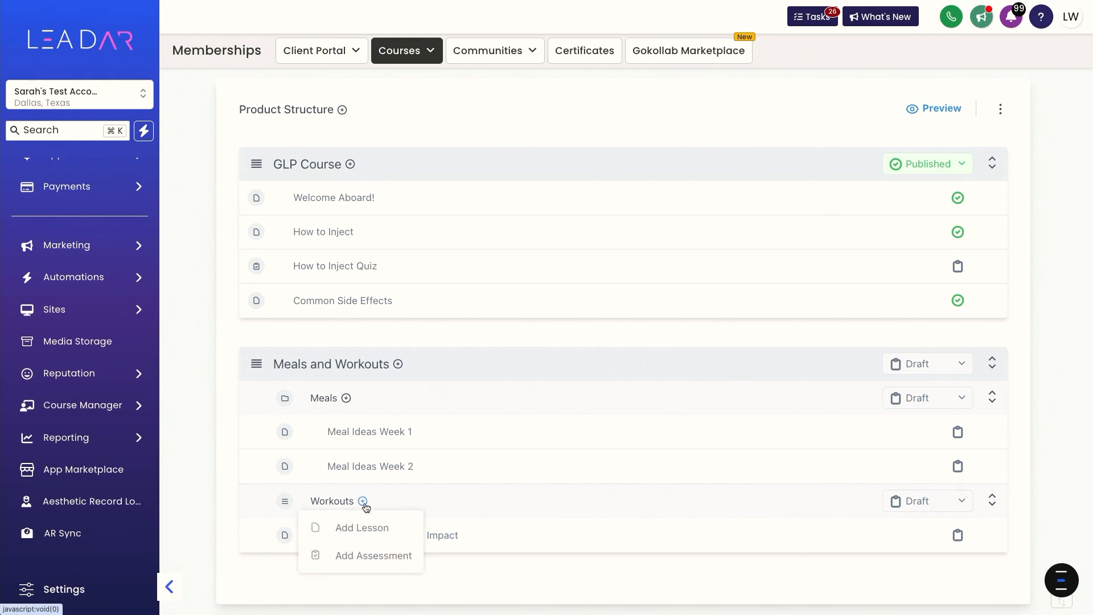
left_click(362, 528)
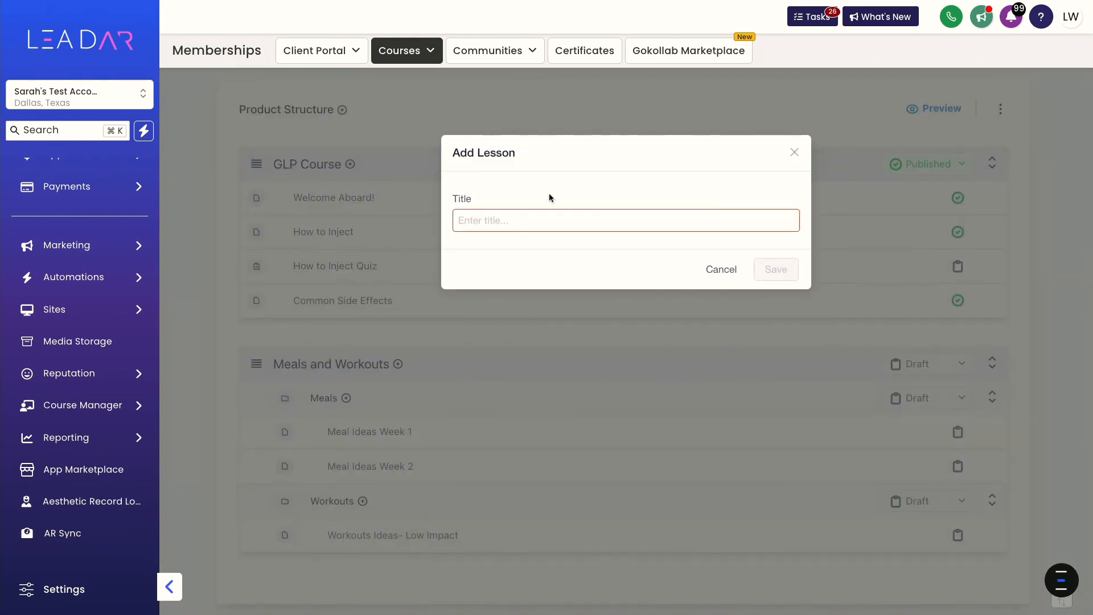
type("Workout Ideas- Meduim Impact")
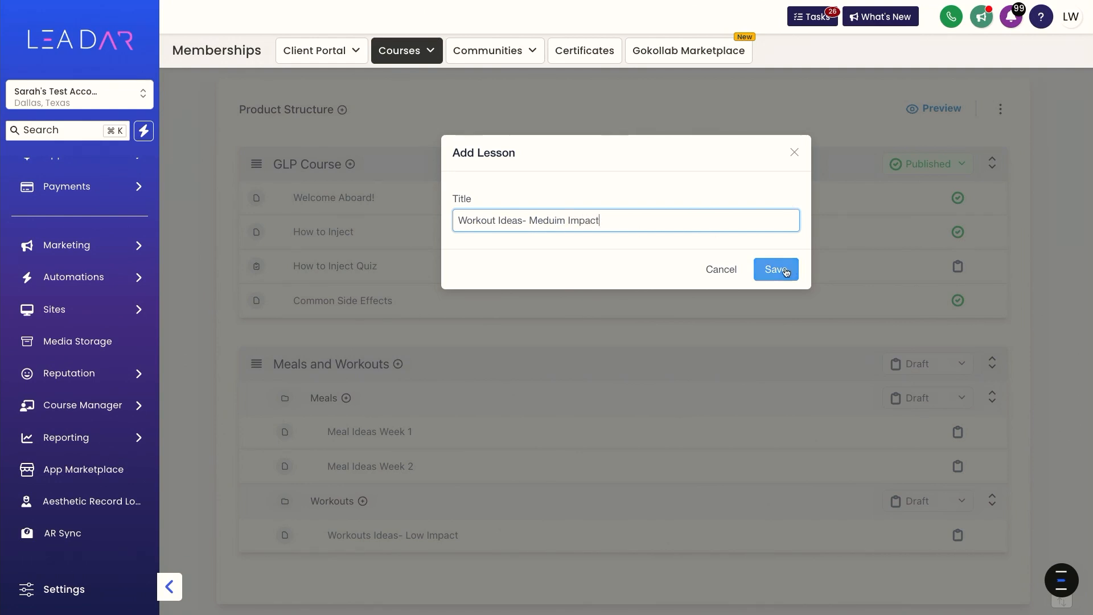
left_click(785, 271)
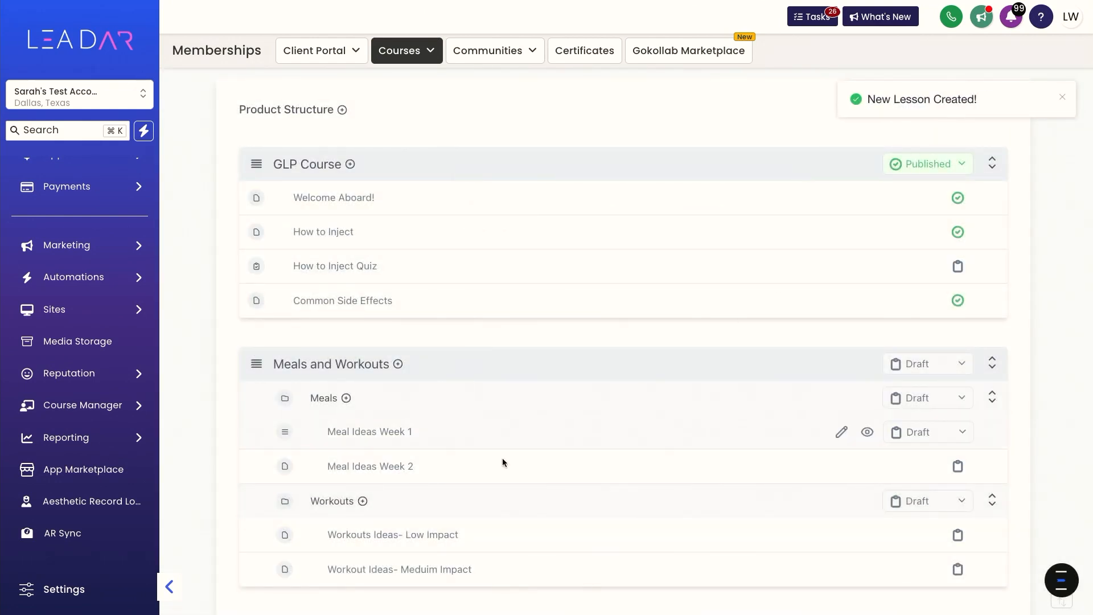
Step: Open the Workout Ideas- Meduim Impact lesson and review its media, post details, visibility, thumbnail and attached files settings
left_click(394, 570)
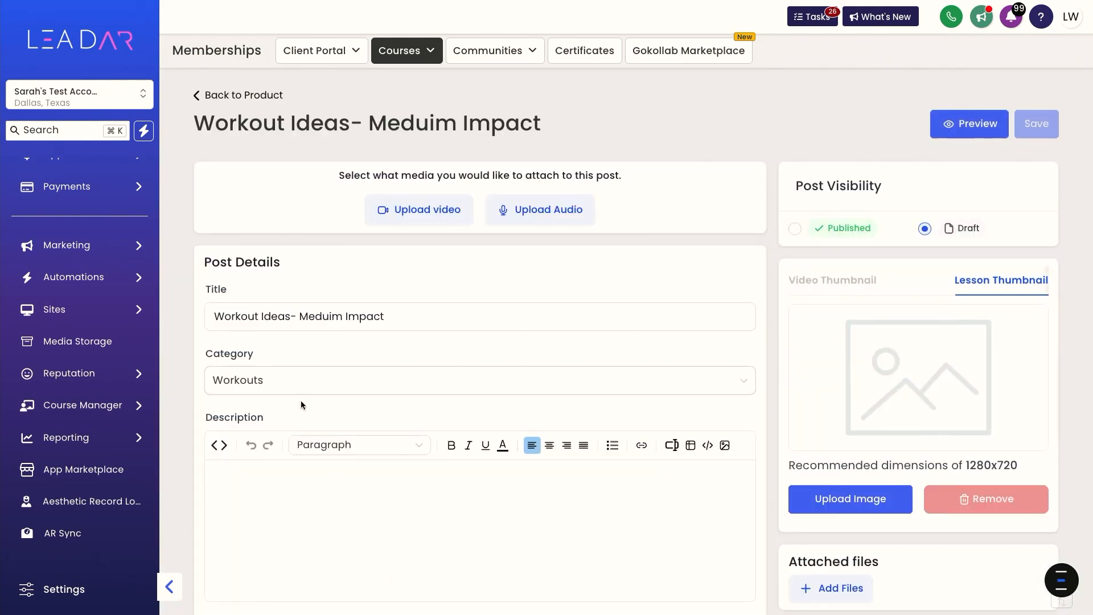
scroll(324, 488, "down", 1)
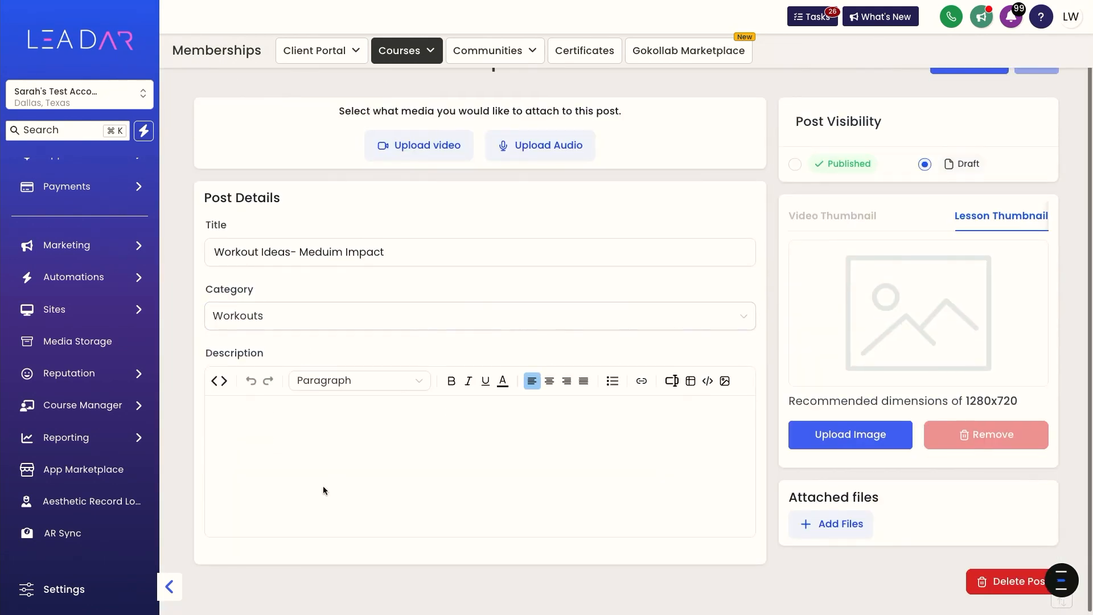
scroll(323, 488, "up", 1)
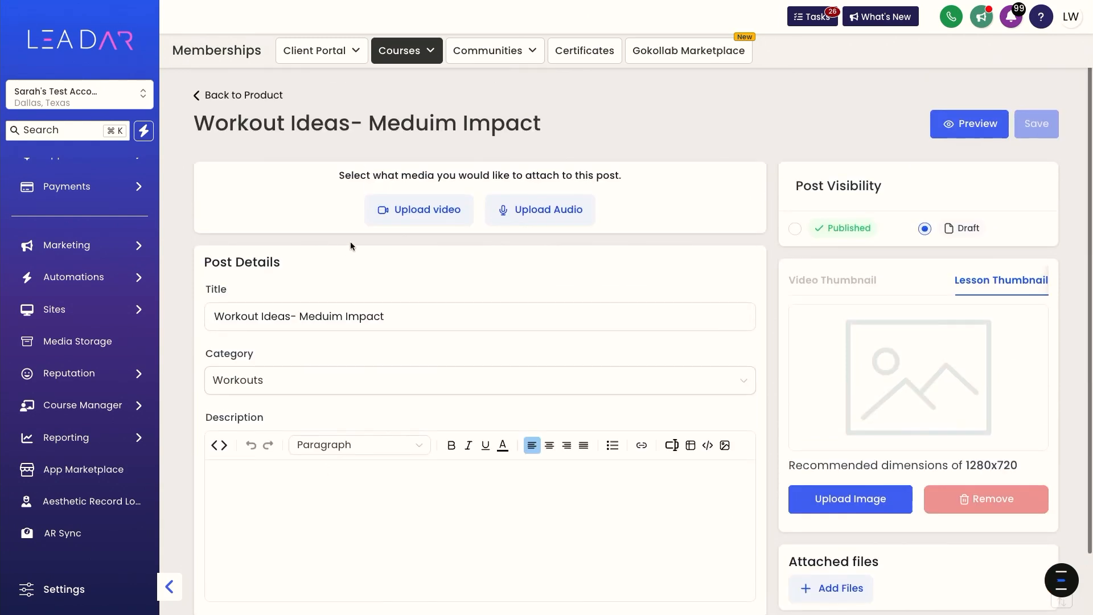
scroll(376, 443, "down", 1)
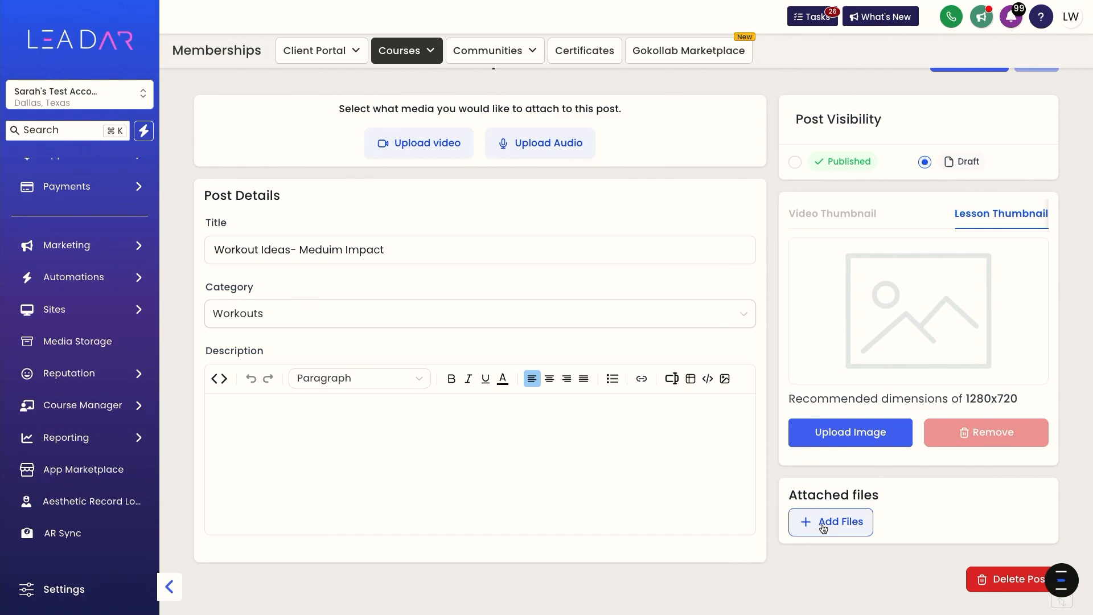
scroll(822, 528, "up", 1)
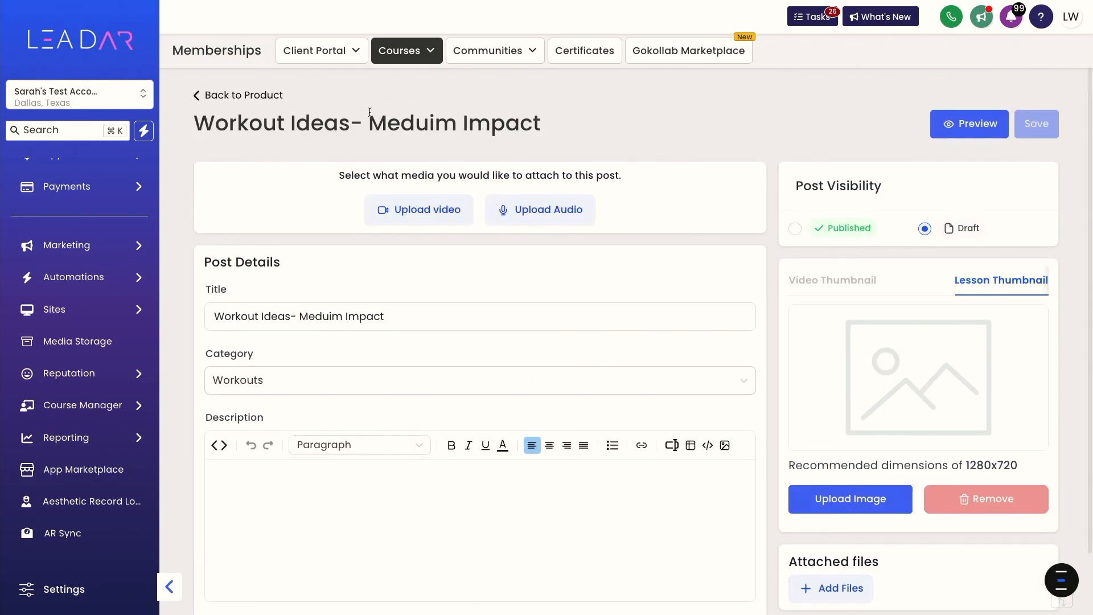
Step: Return to the product outline and view the publishing status options for the Meals and Workouts category
left_click(245, 94)
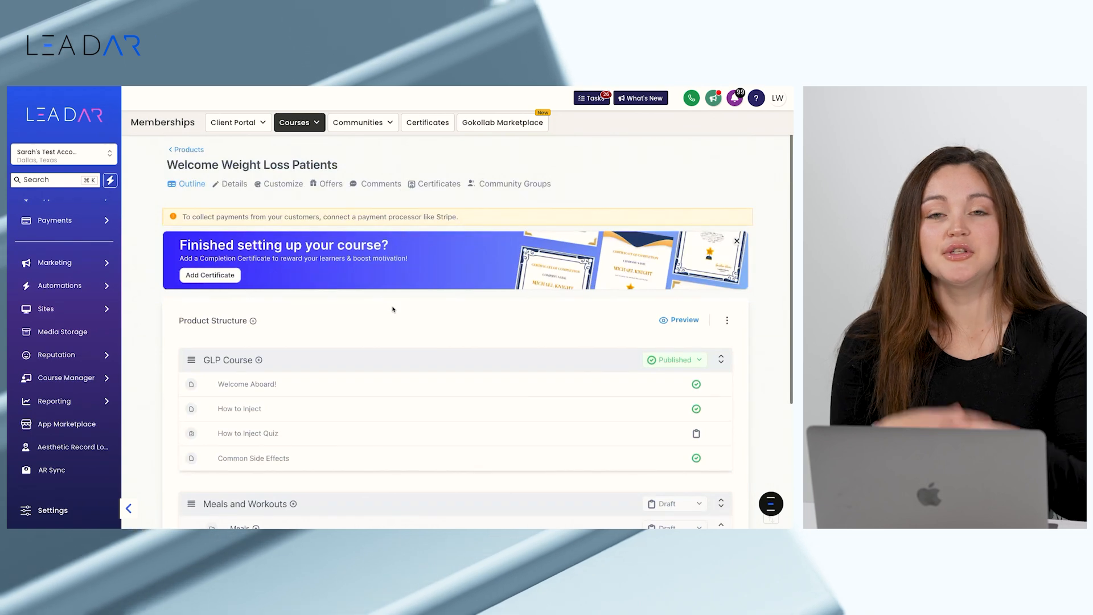
scroll(392, 309, "down", 2)
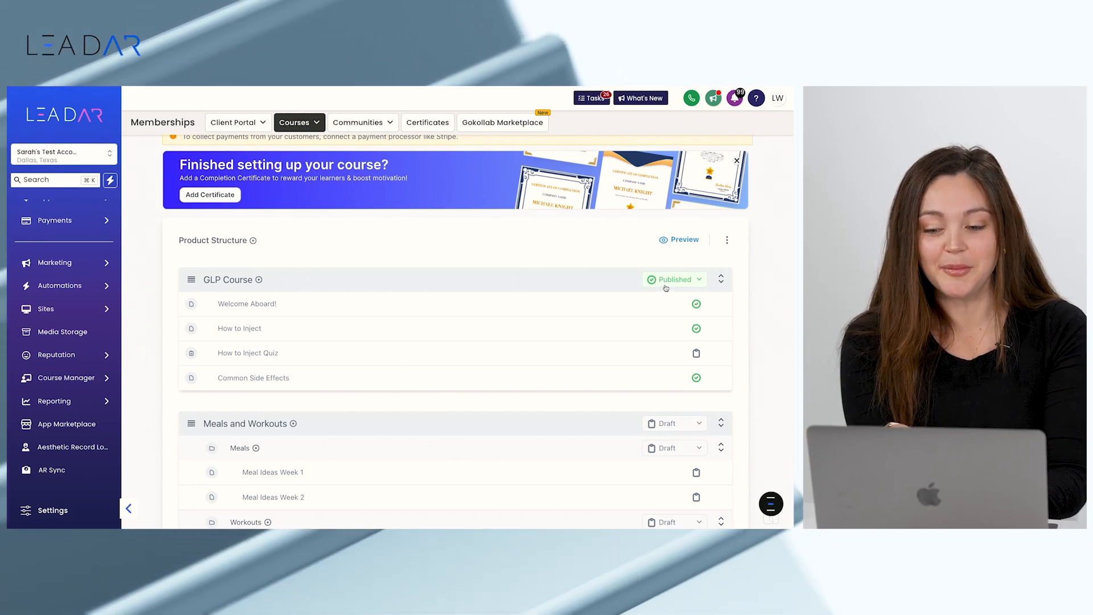
scroll(664, 330, "down", 3)
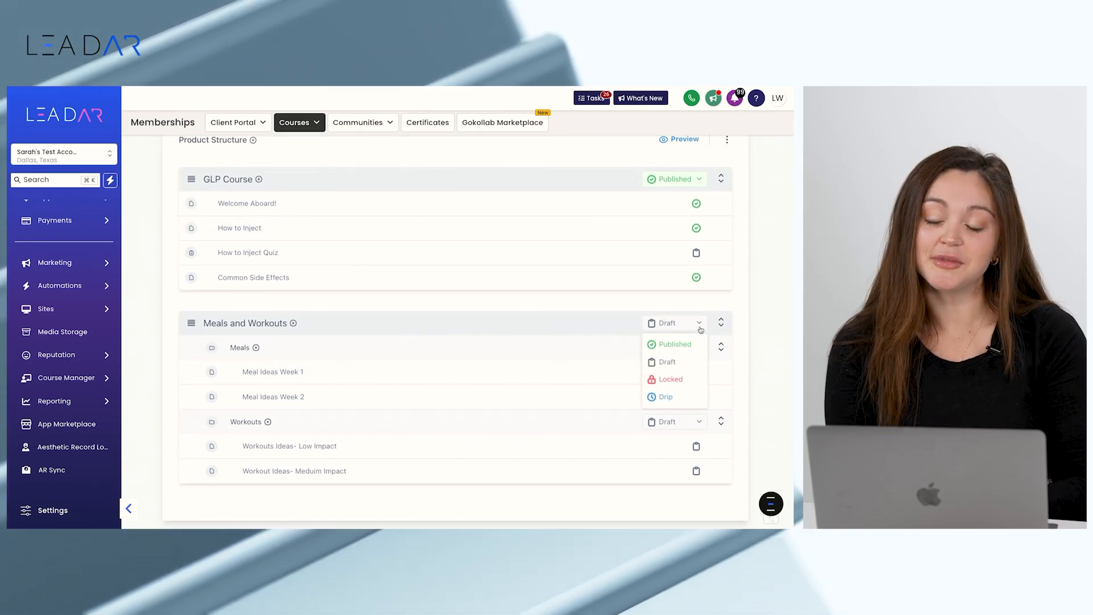
left_click(669, 345)
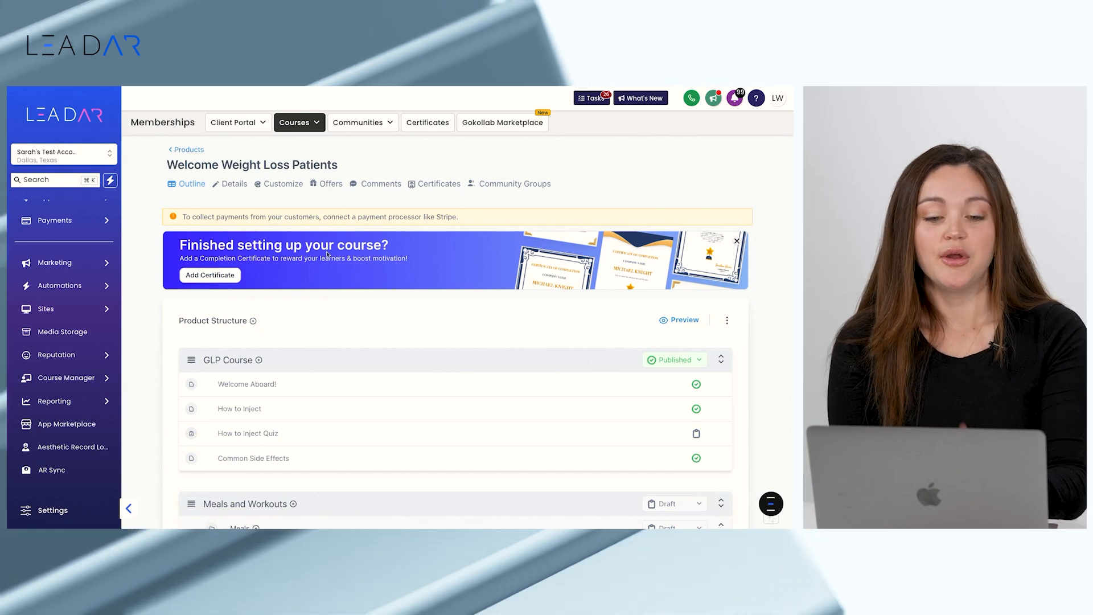
Step: Open the product's details and review its title, description, thumbnail, customization and advanced settings
left_click(227, 185)
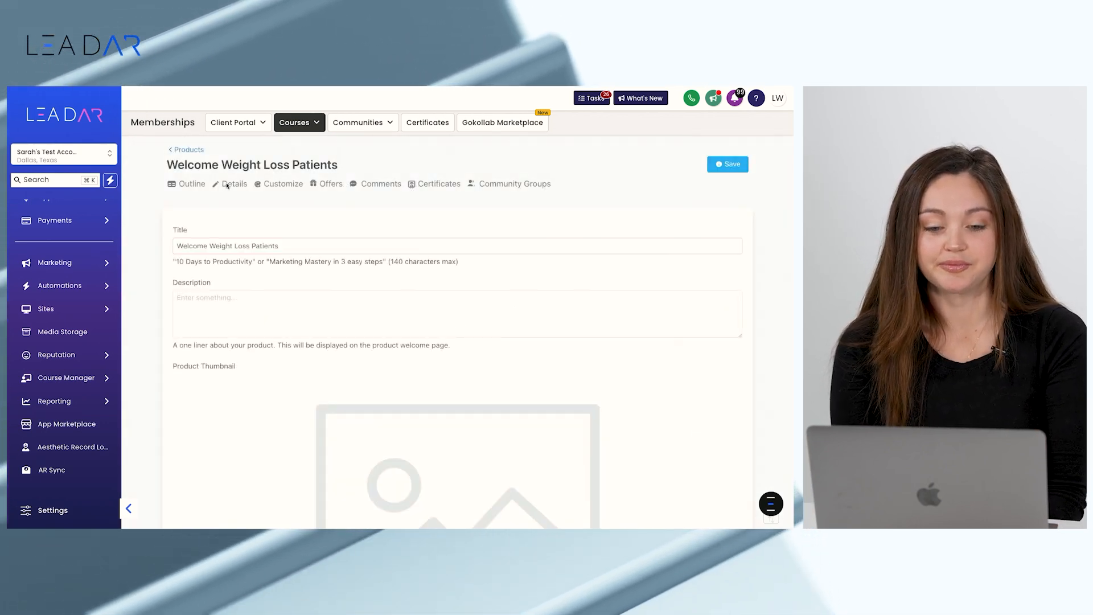
scroll(286, 276, "down", 2)
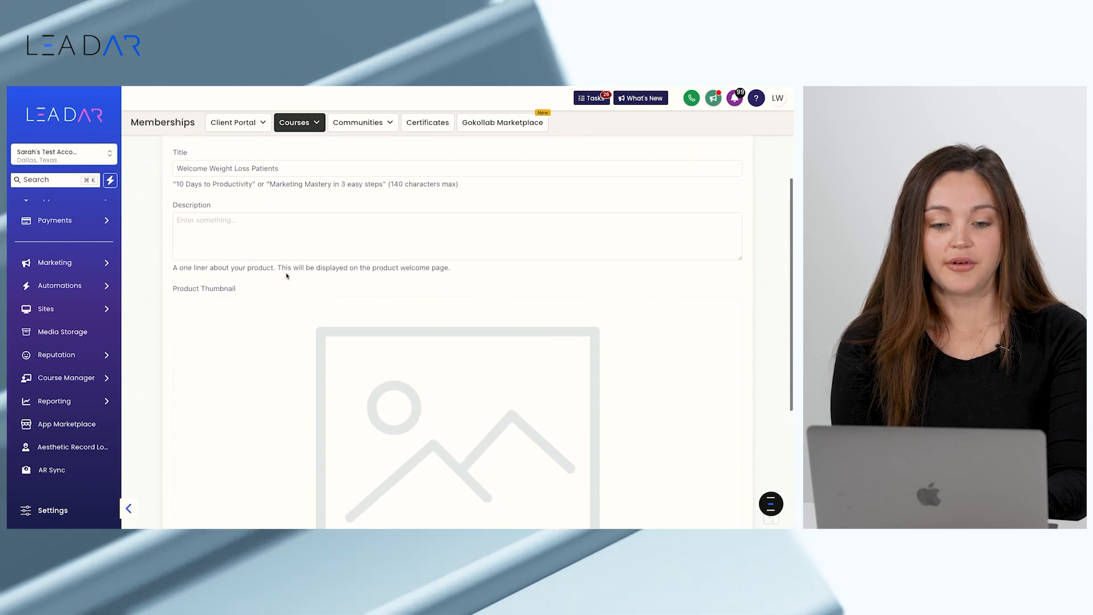
scroll(287, 276, "up", 2)
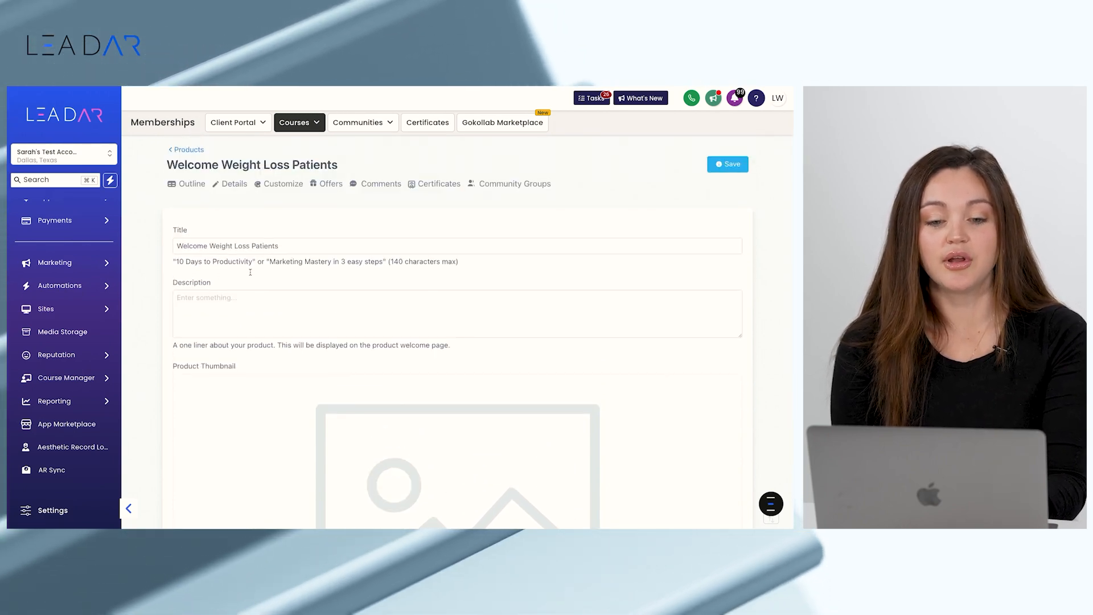
scroll(262, 341, "down", 2)
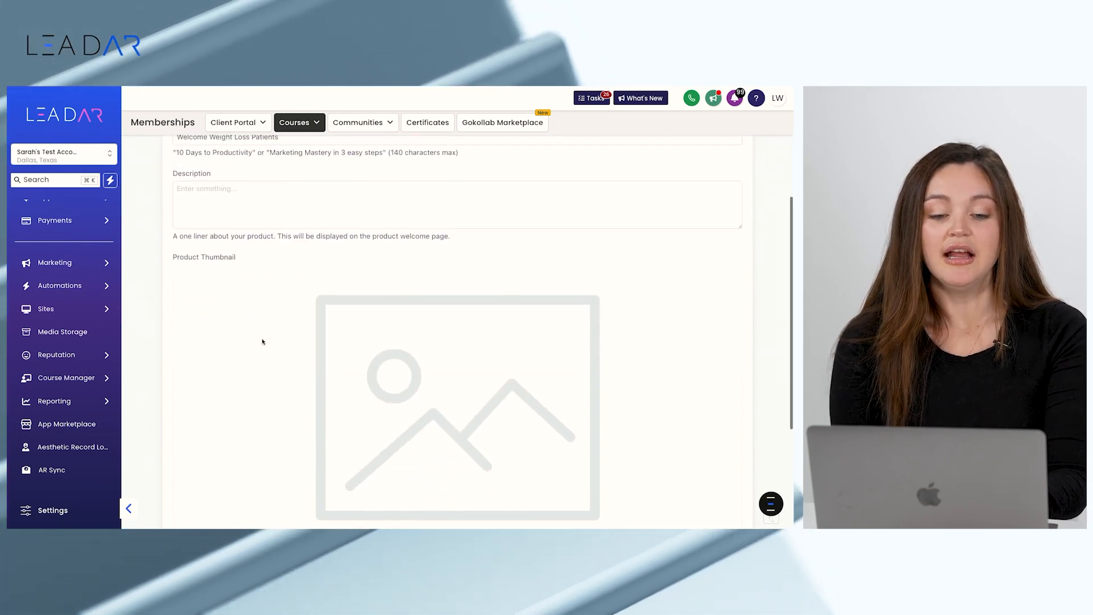
scroll(262, 341, "up", 2)
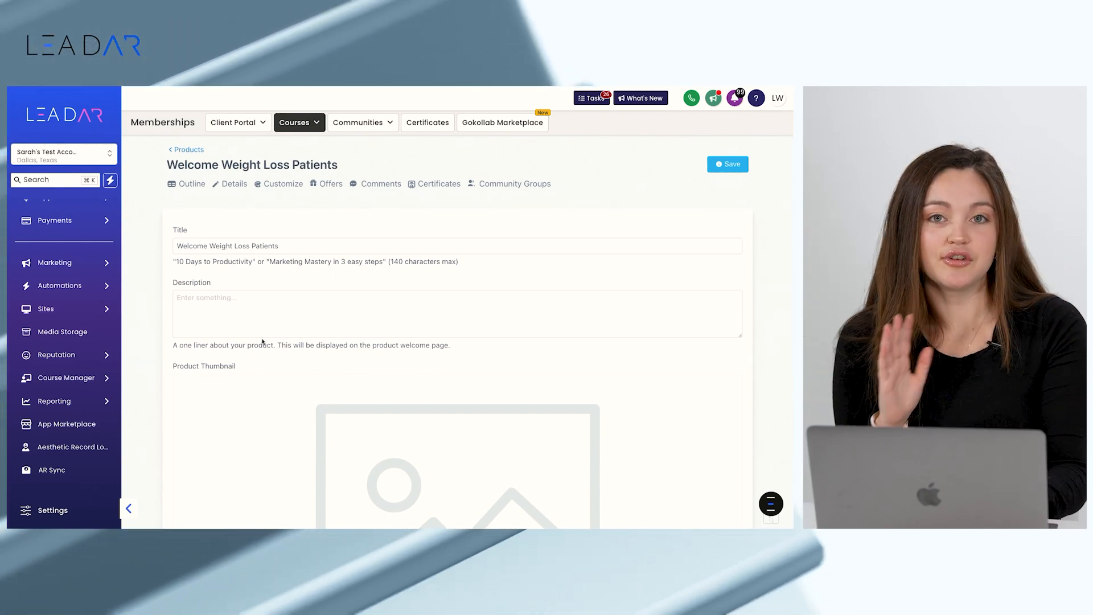
scroll(262, 340, "down", 4)
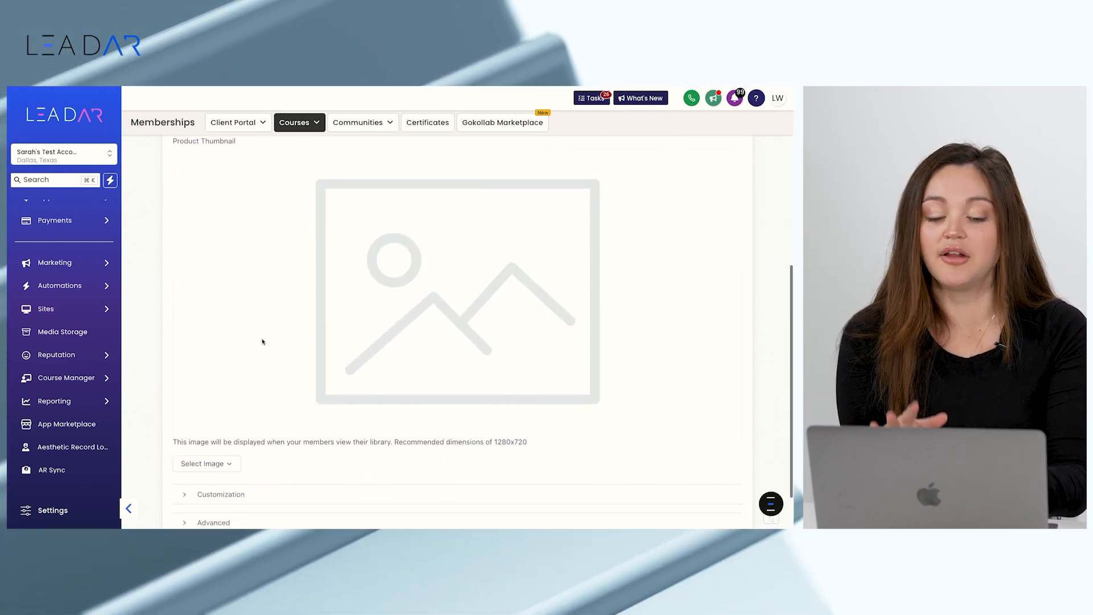
scroll(262, 340, "up", 4)
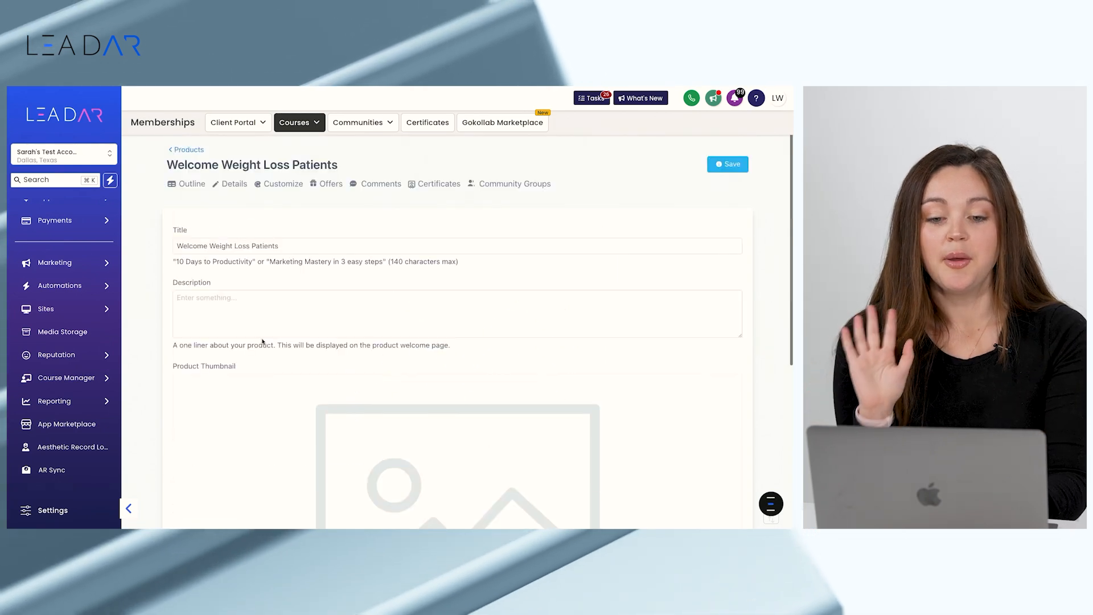
Step: Start a new course offer and include the Welcome Weight Loss Patients product in it
mouse_move(296, 127)
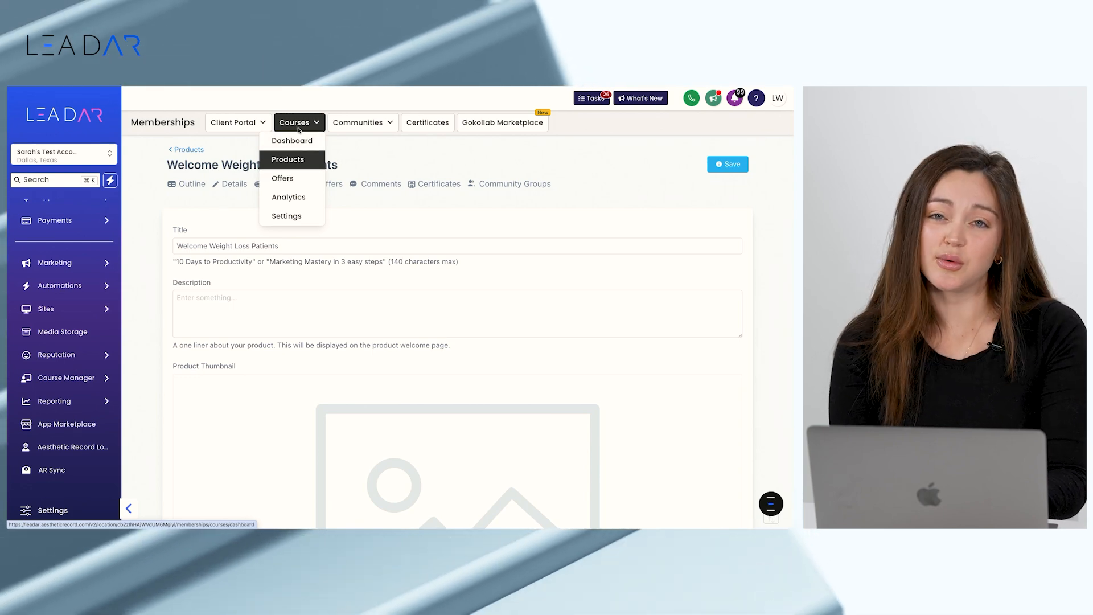
left_click(288, 179)
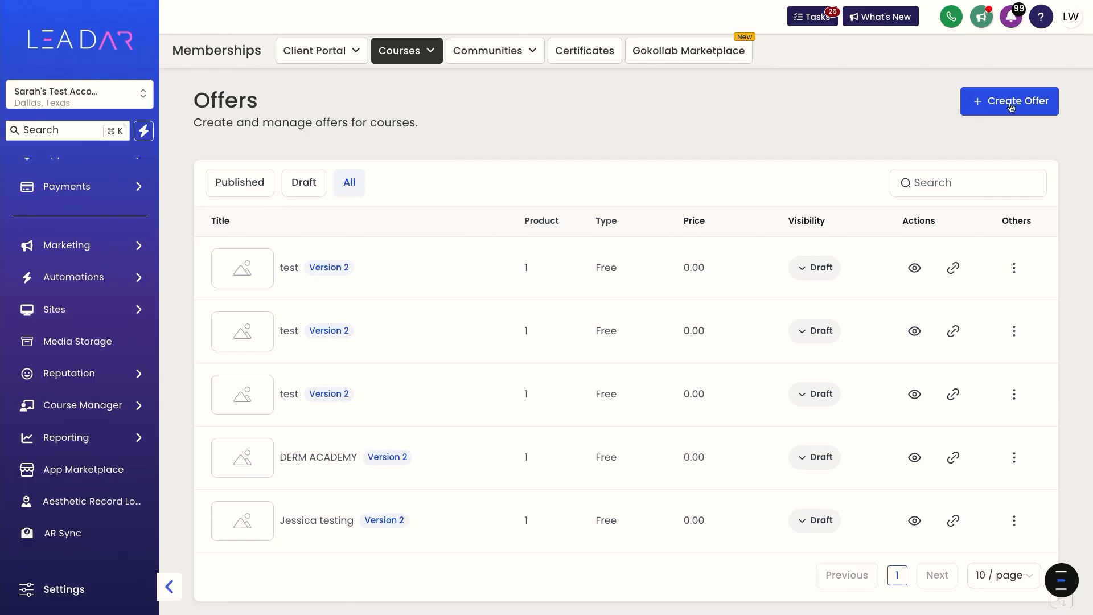
left_click(1010, 105)
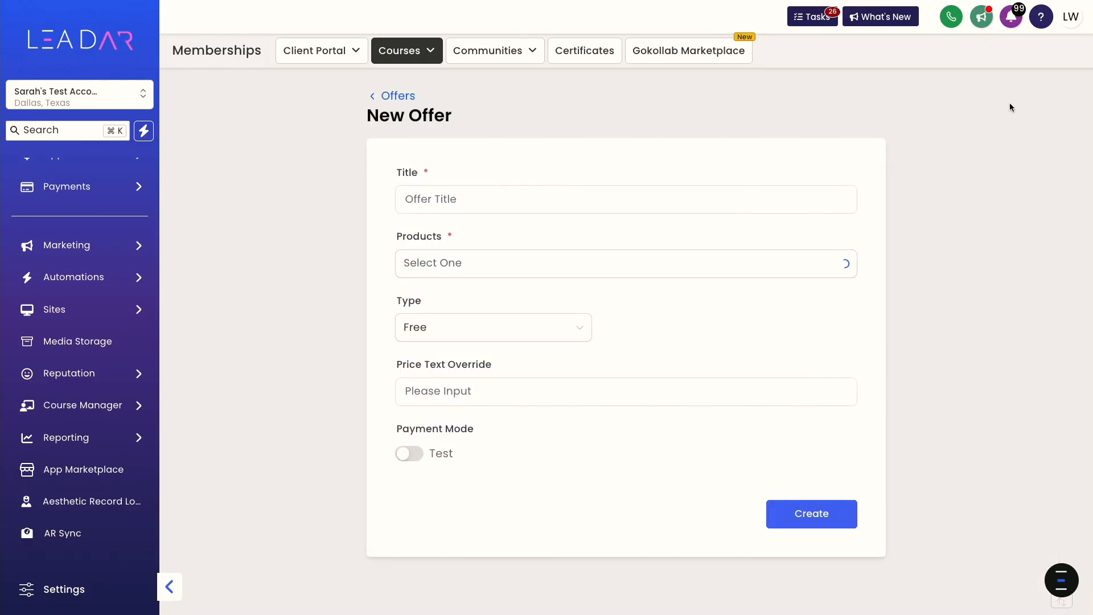
left_click(498, 199)
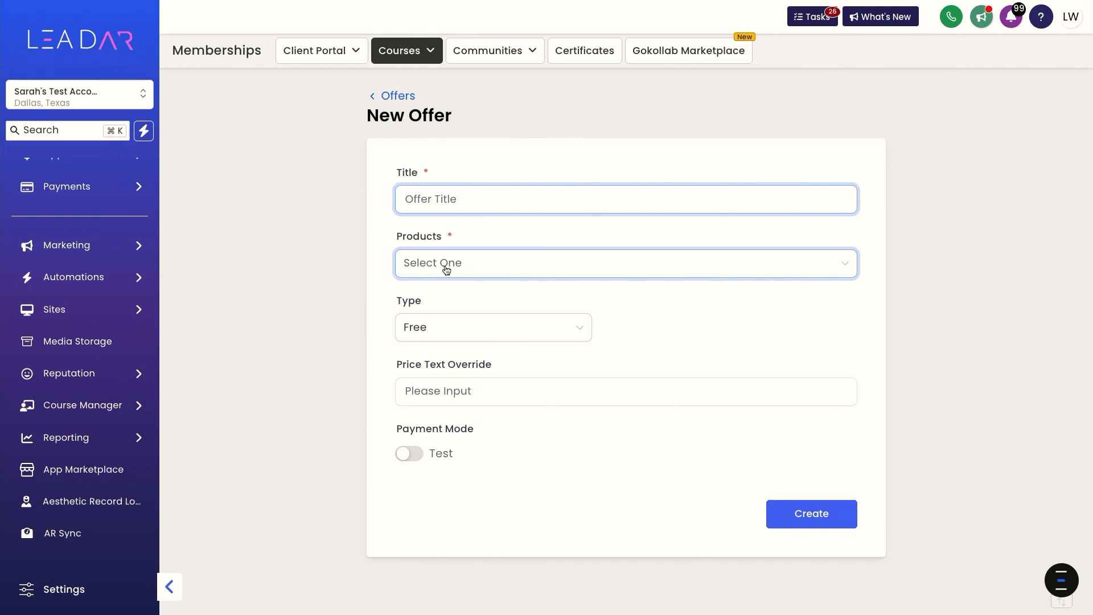
left_click(447, 267)
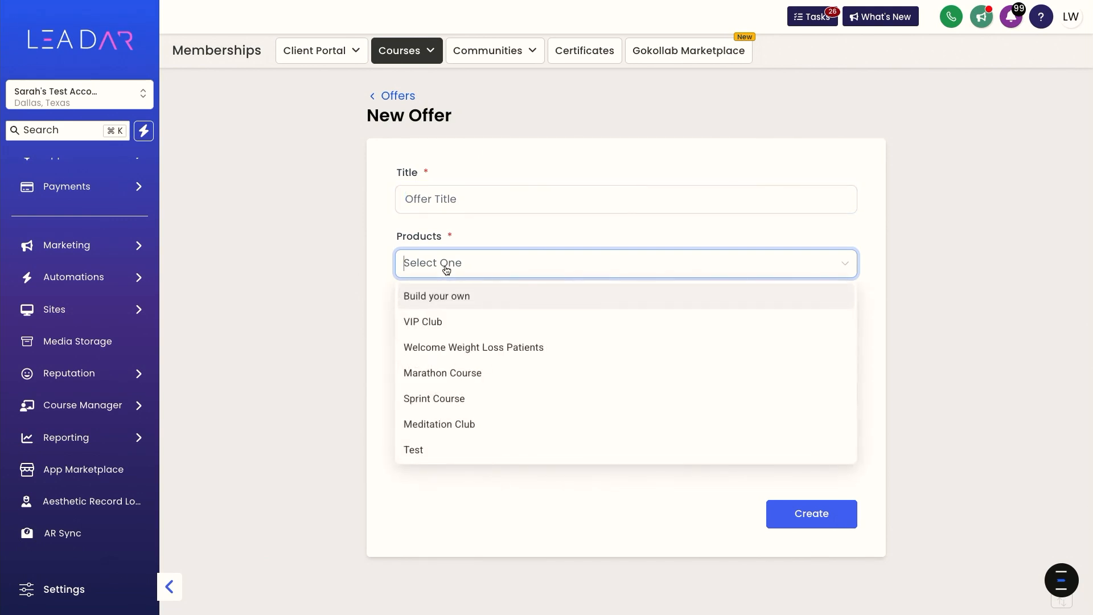
scroll(436, 340, "down", 2)
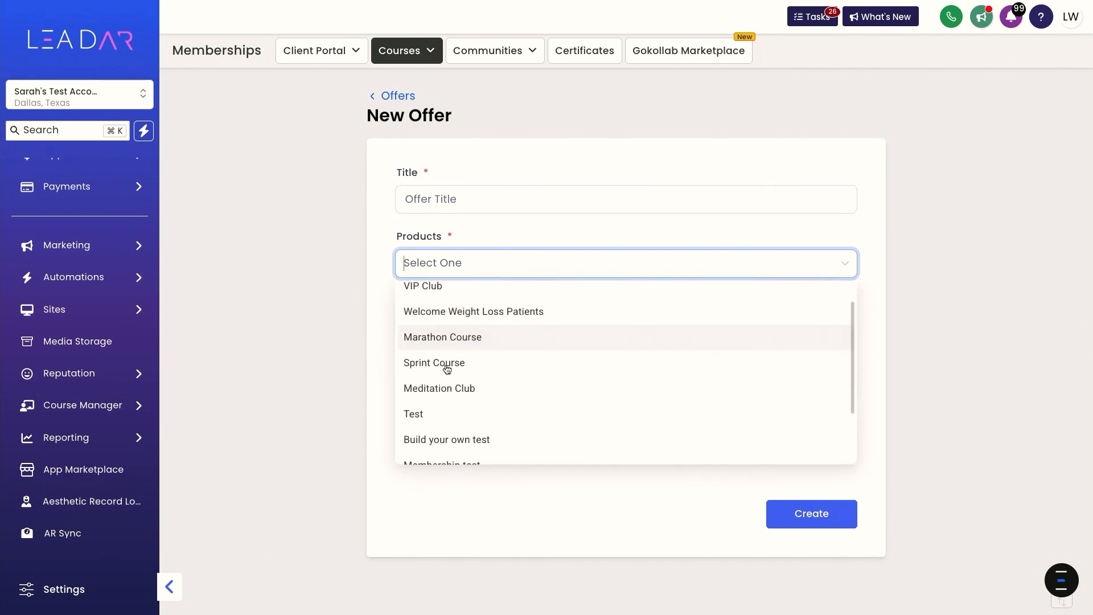
scroll(447, 369, "down", 3)
scroll(447, 369, "up", 6)
left_click(451, 349)
left_click(824, 229)
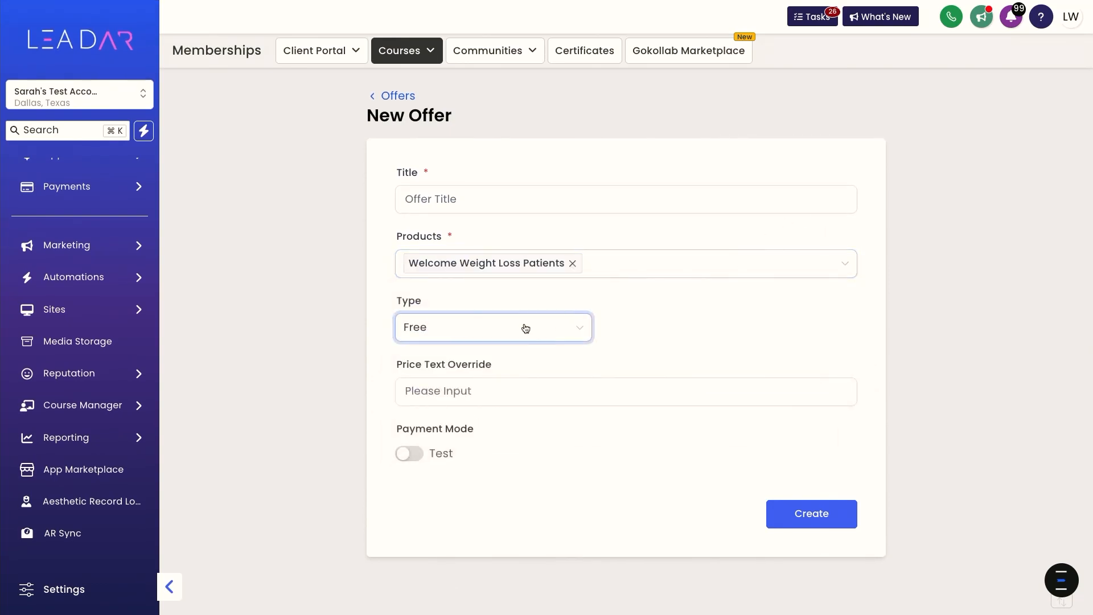
Step: Check the offer's type options, keep Free, title the offer "Weight Loss" and create it
left_click(482, 333)
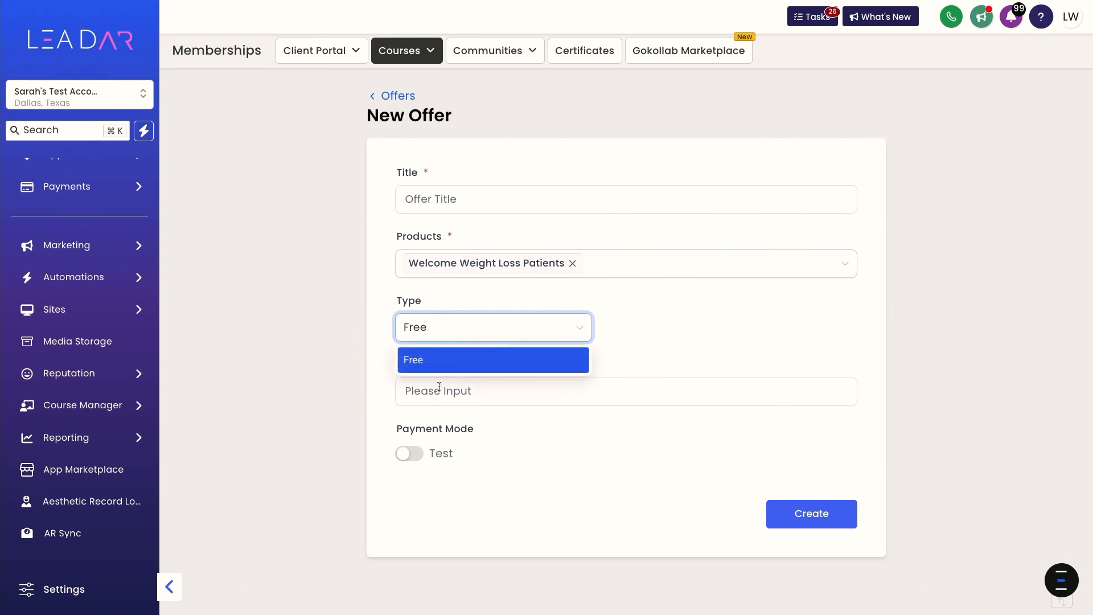
left_click(651, 326)
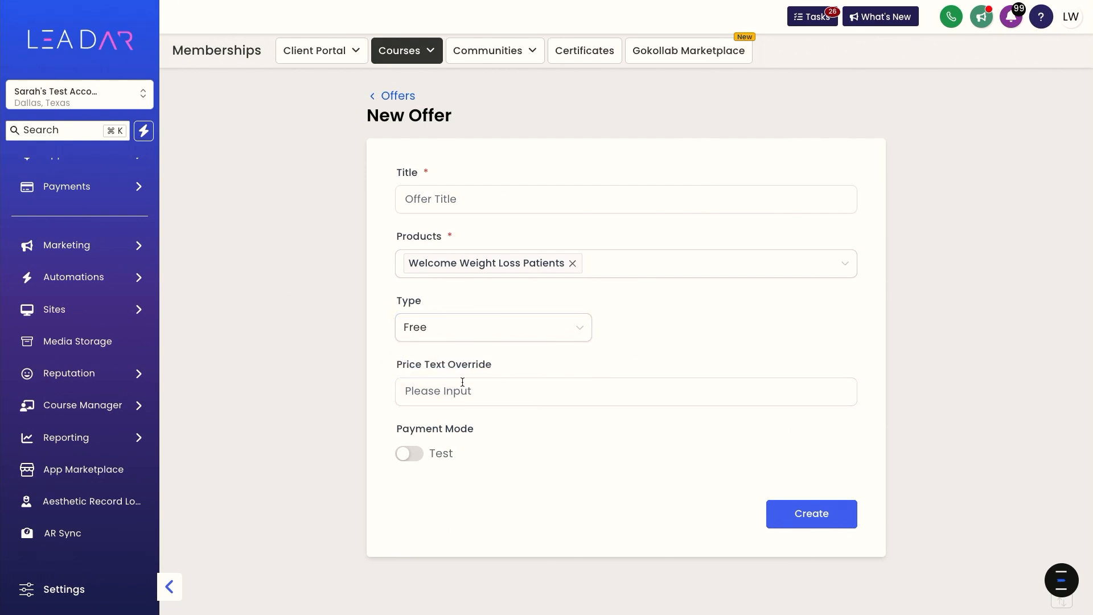
left_click(811, 521)
left_click(458, 198)
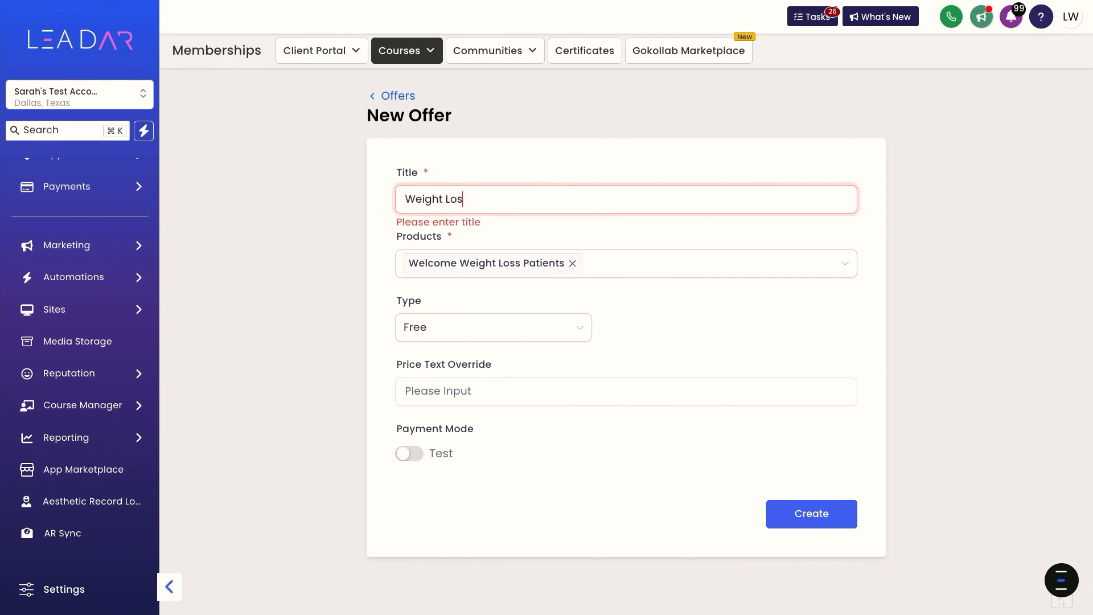
left_click(800, 521)
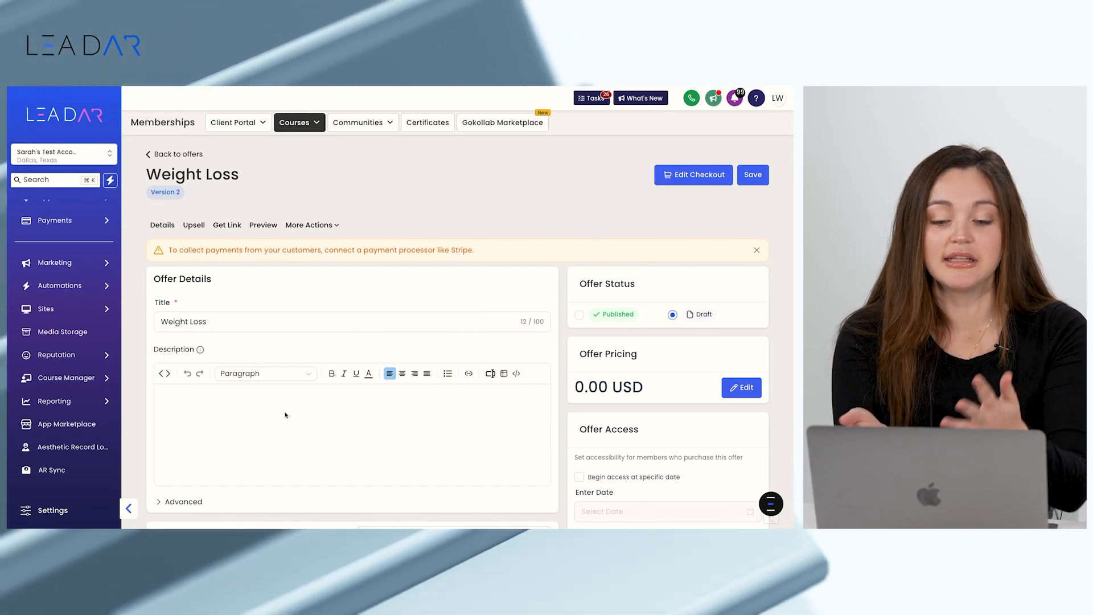
Step: Open the Weight Loss offer's pricing plans and save the Free plan without a price text override
scroll(196, 374, "down", 2)
left_click(192, 357)
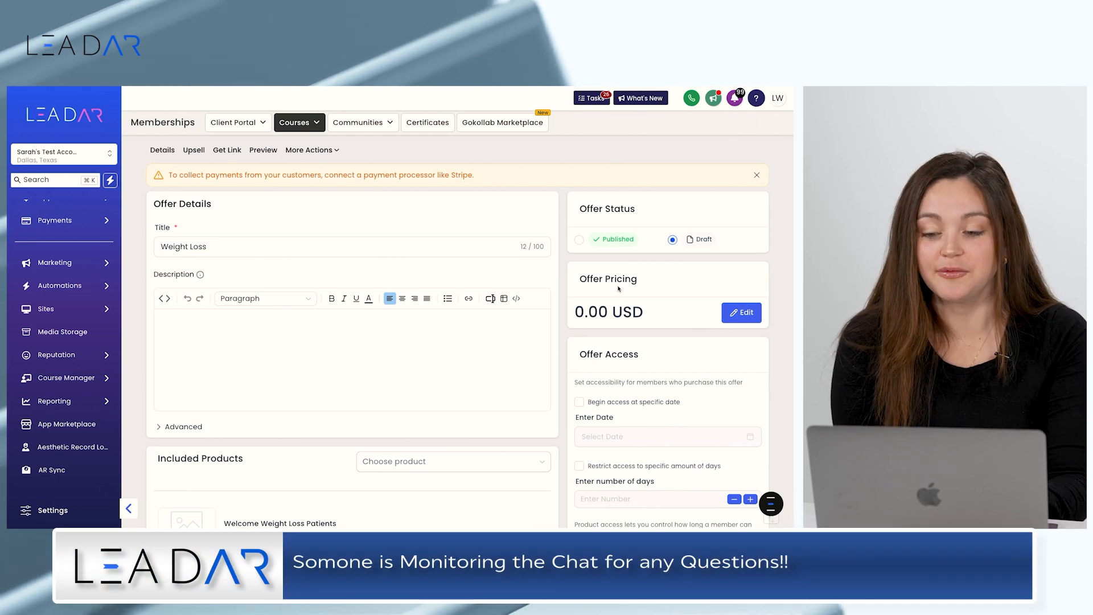
left_click(740, 313)
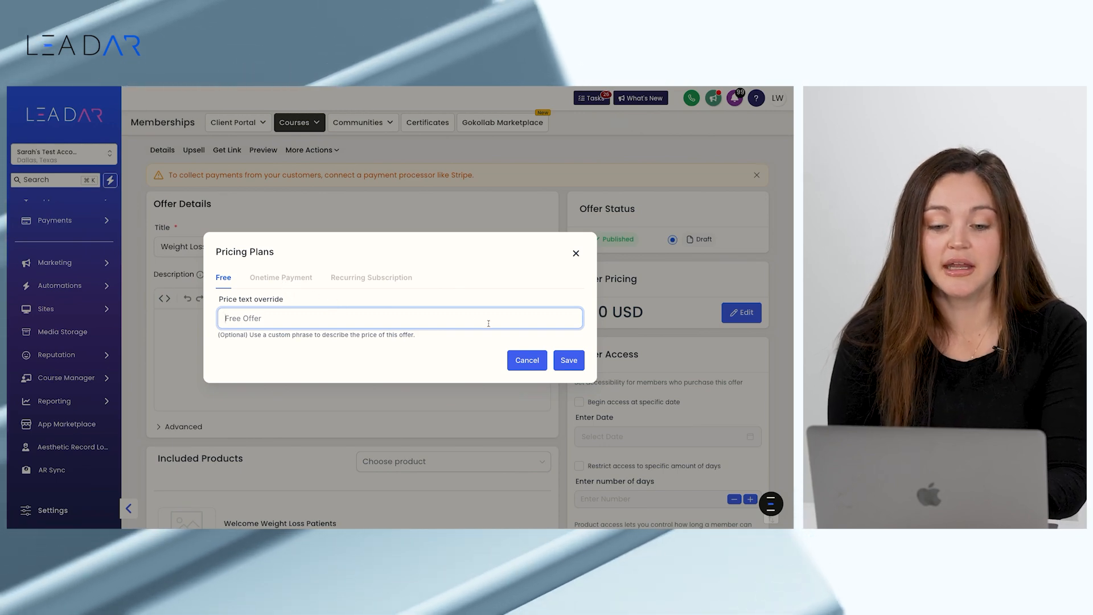
left_click(566, 359)
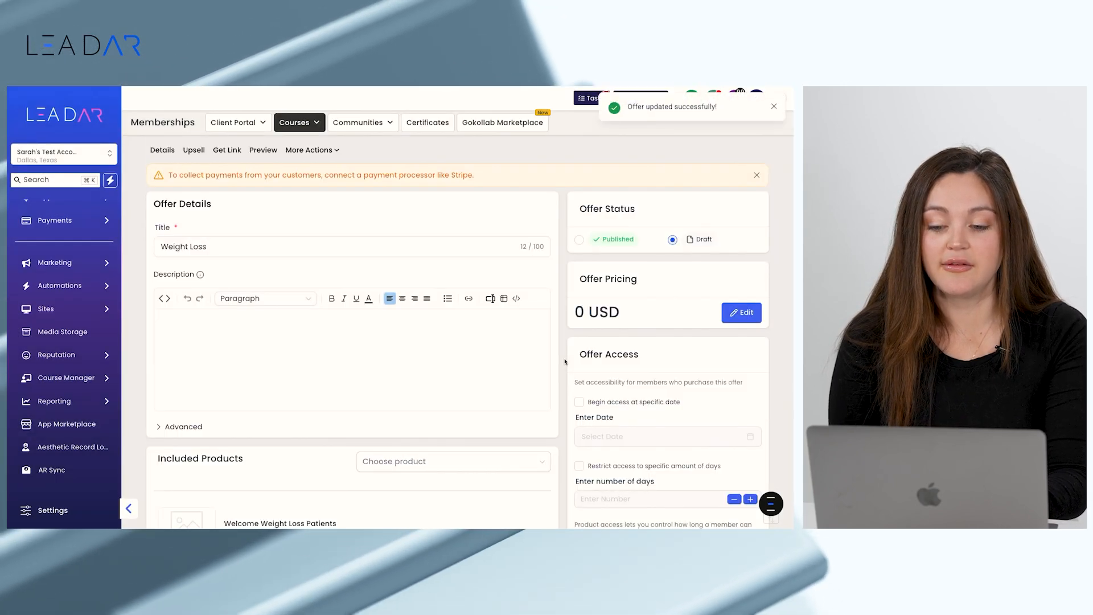
Step: Review the offer's included products and access settings, and save the offer
scroll(490, 383, "down", 3)
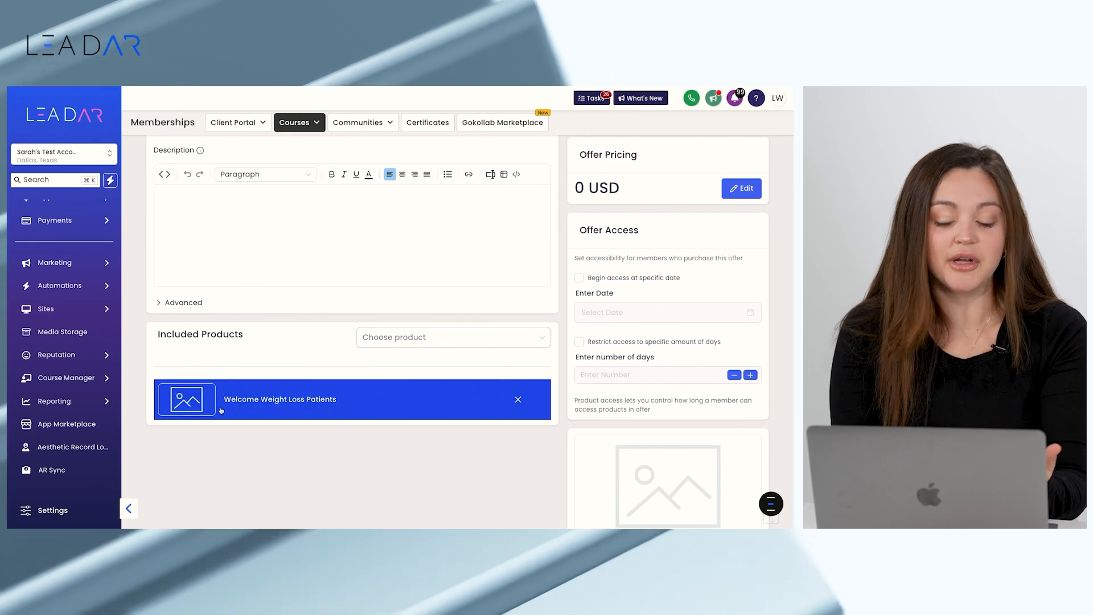
scroll(392, 424, "down", 1)
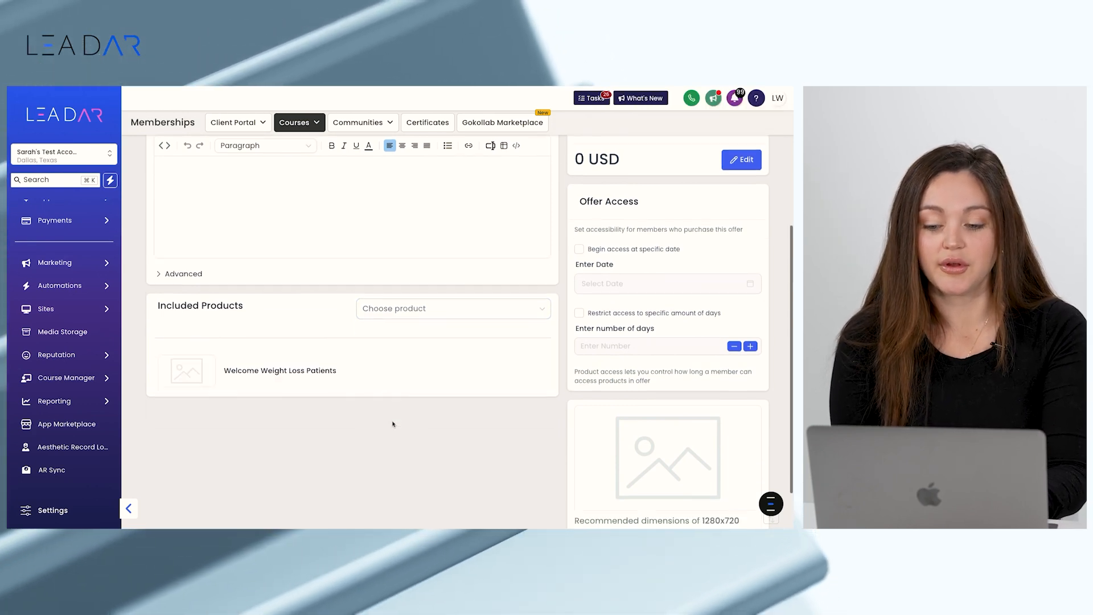
scroll(393, 424, "down", 1)
scroll(392, 423, "up", 8)
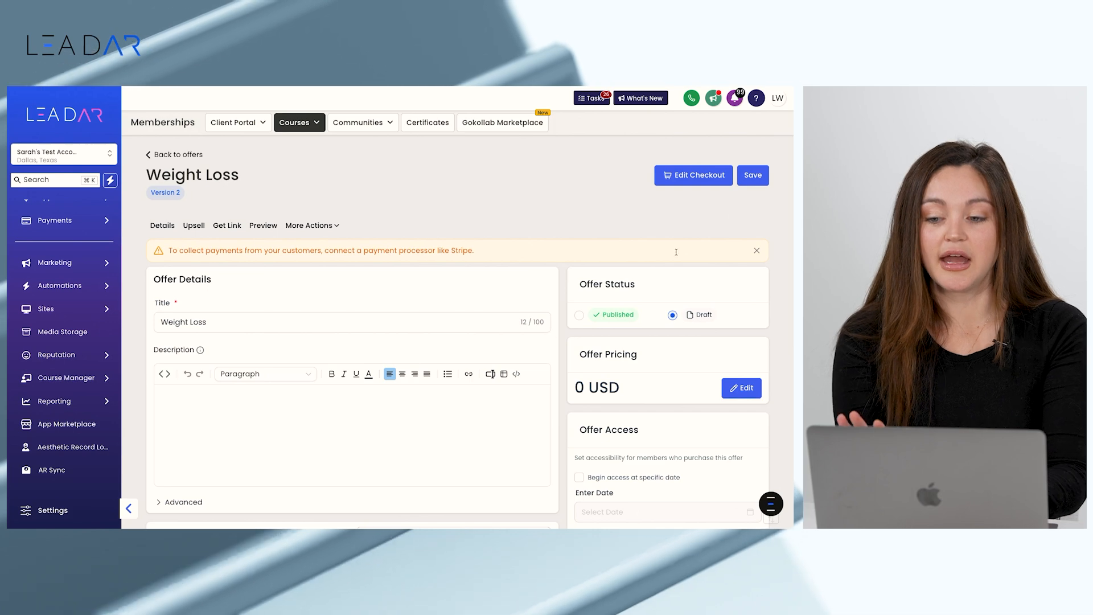
left_click(753, 176)
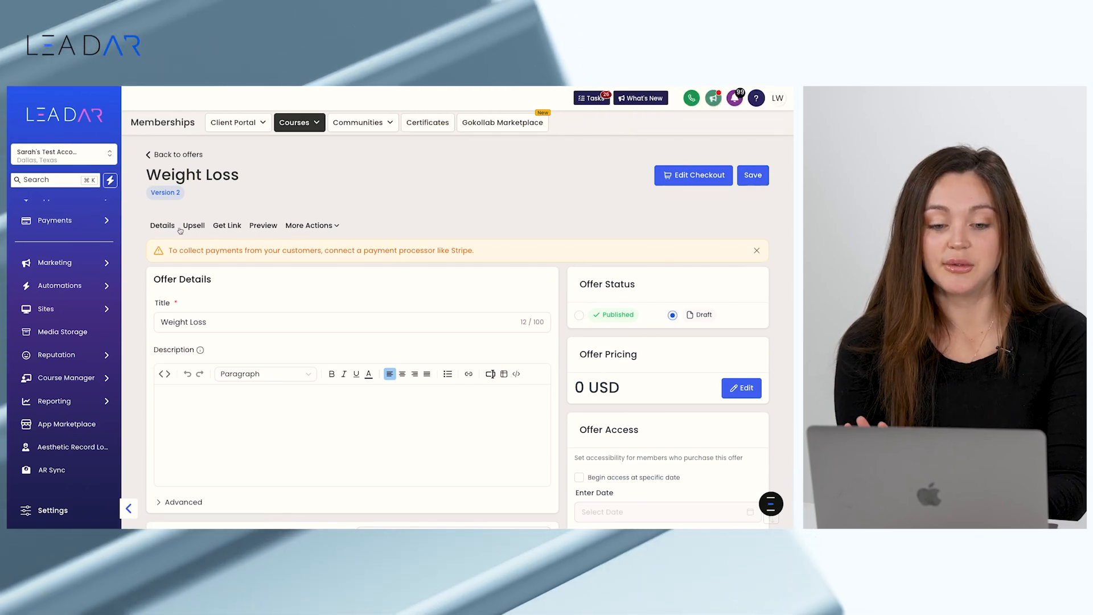
Step: View the Weight Loss offer's share link, return to the offers list and get the link from its row
left_click(221, 226)
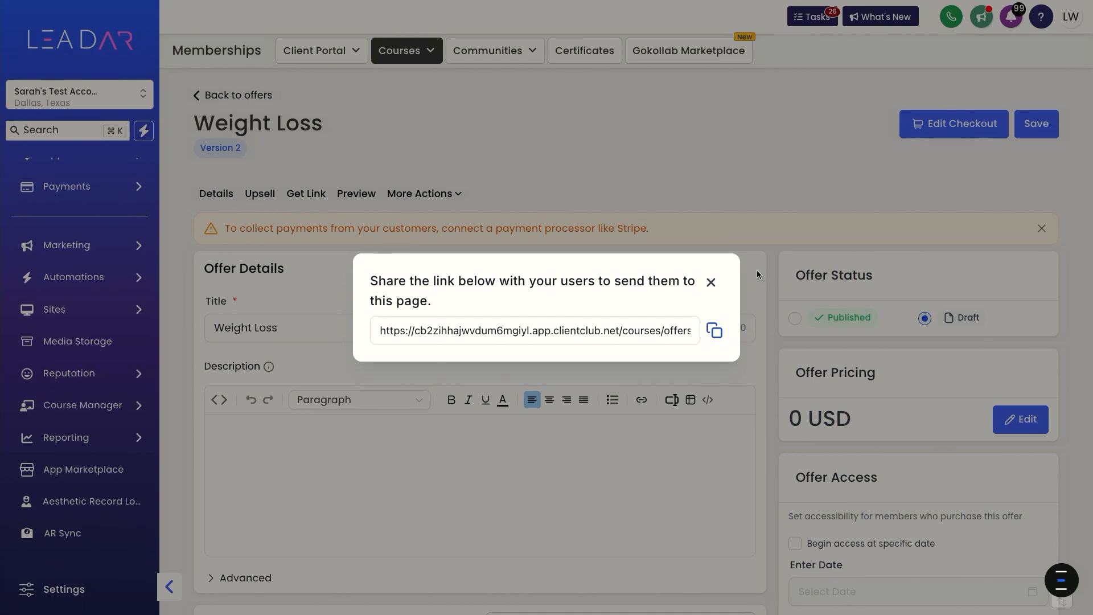
left_click(711, 282)
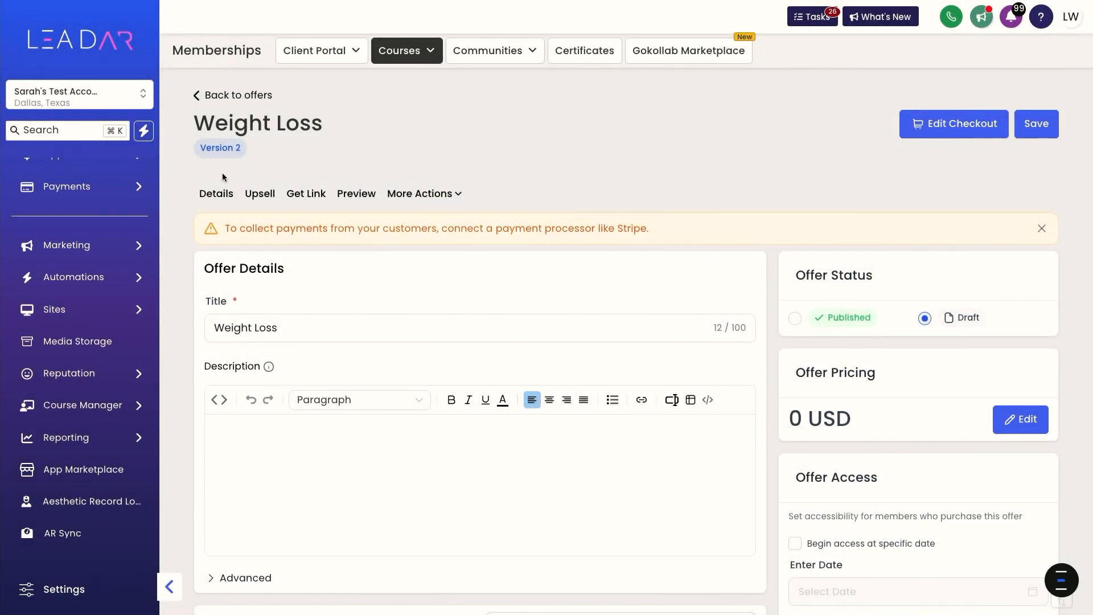
left_click(206, 96)
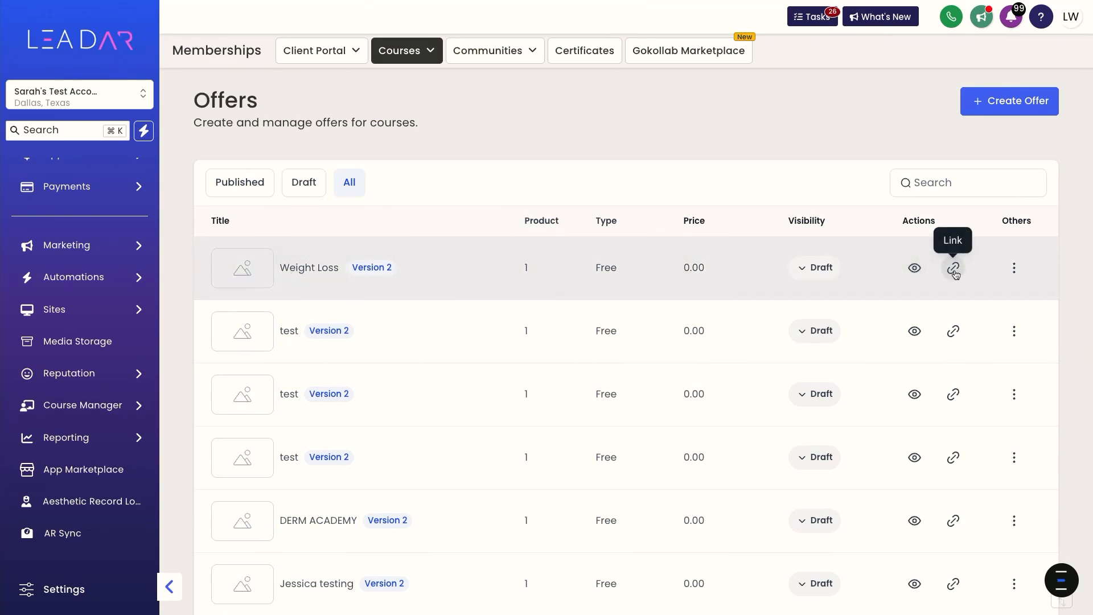
left_click(953, 272)
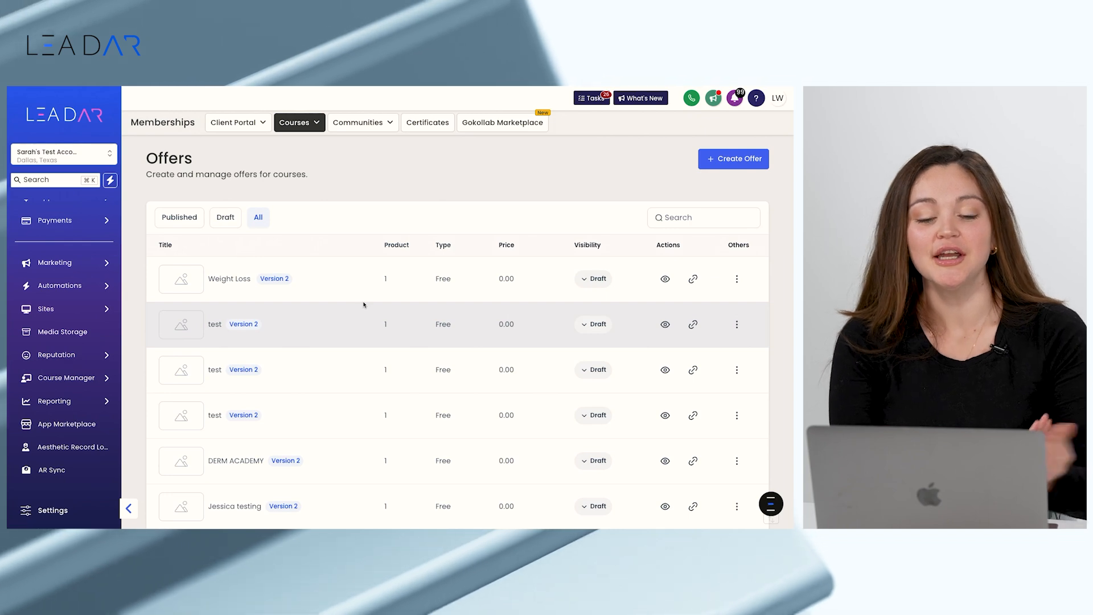
Step: Review the last-30-days statistics on the courses dashboard and open the course analytics
left_click(300, 124)
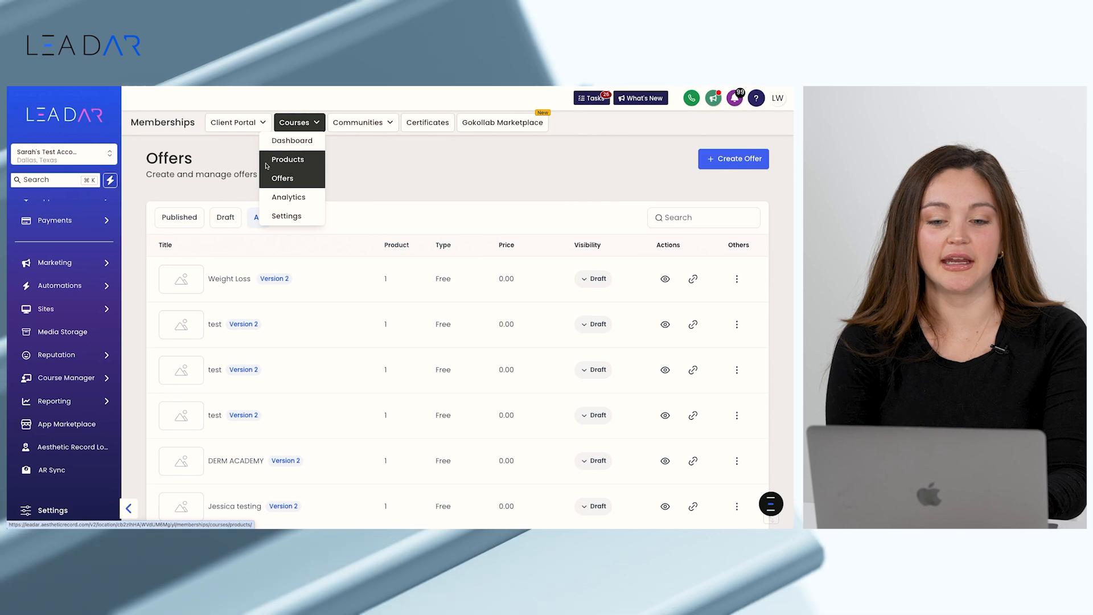
left_click(291, 143)
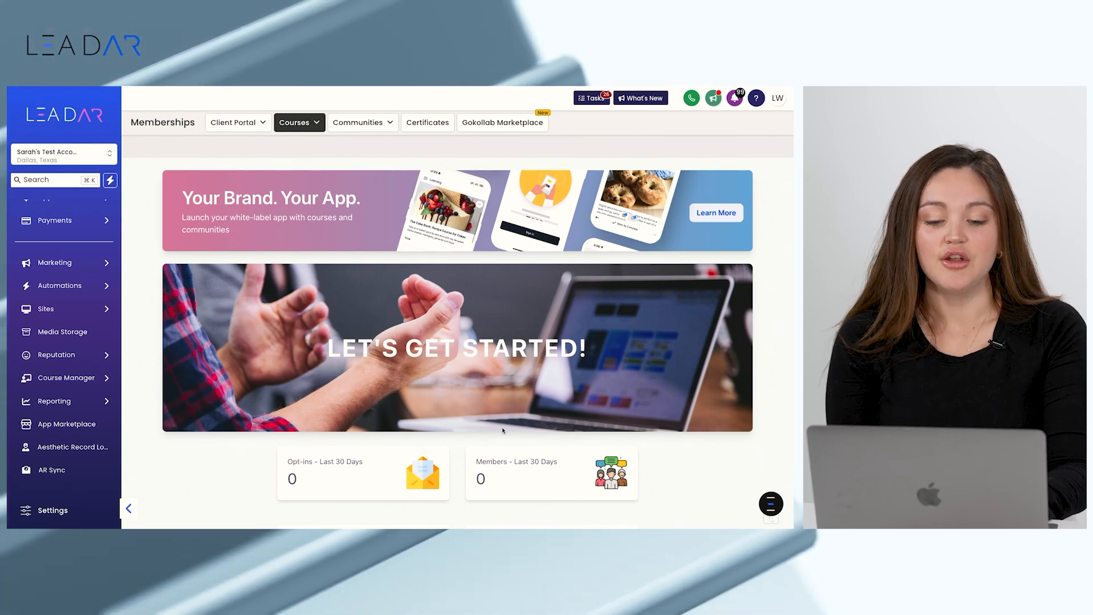
scroll(503, 430, "down", 1)
scroll(352, 442, "down", 1)
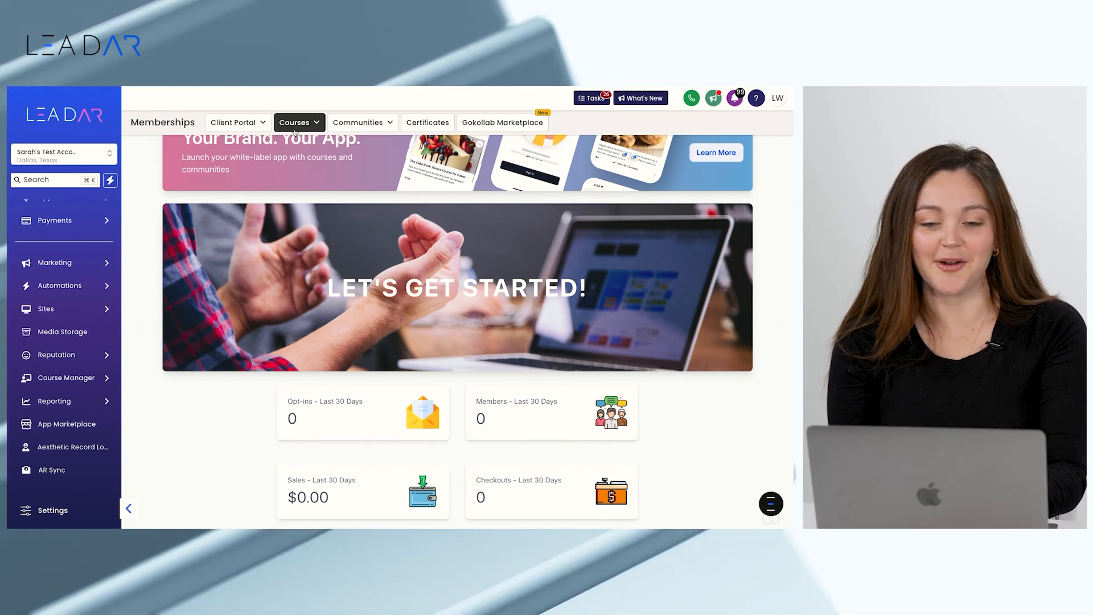
mouse_move(300, 122)
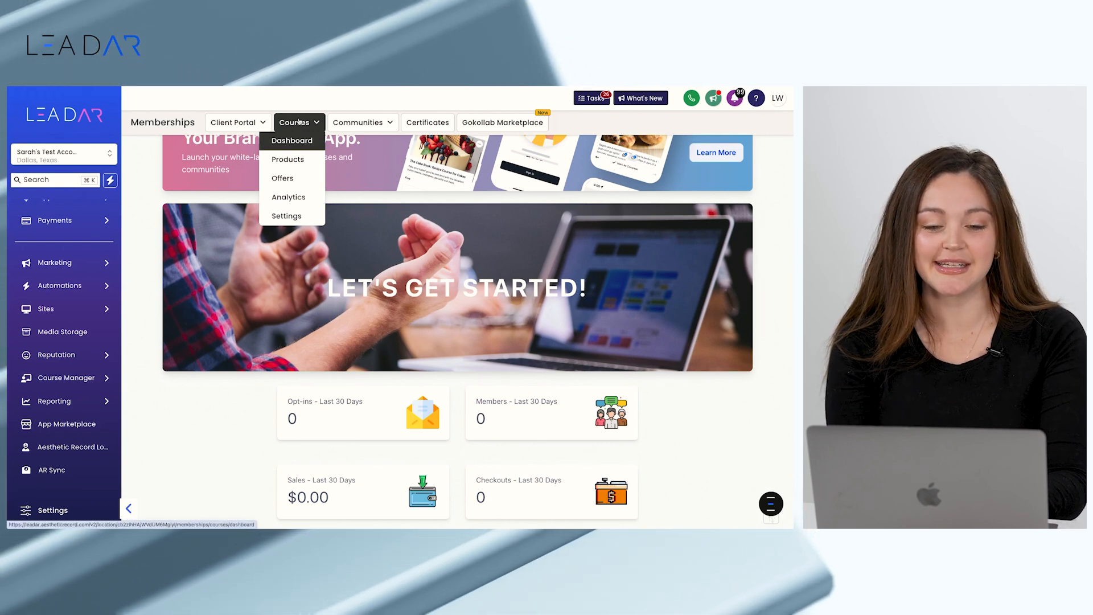
left_click(288, 196)
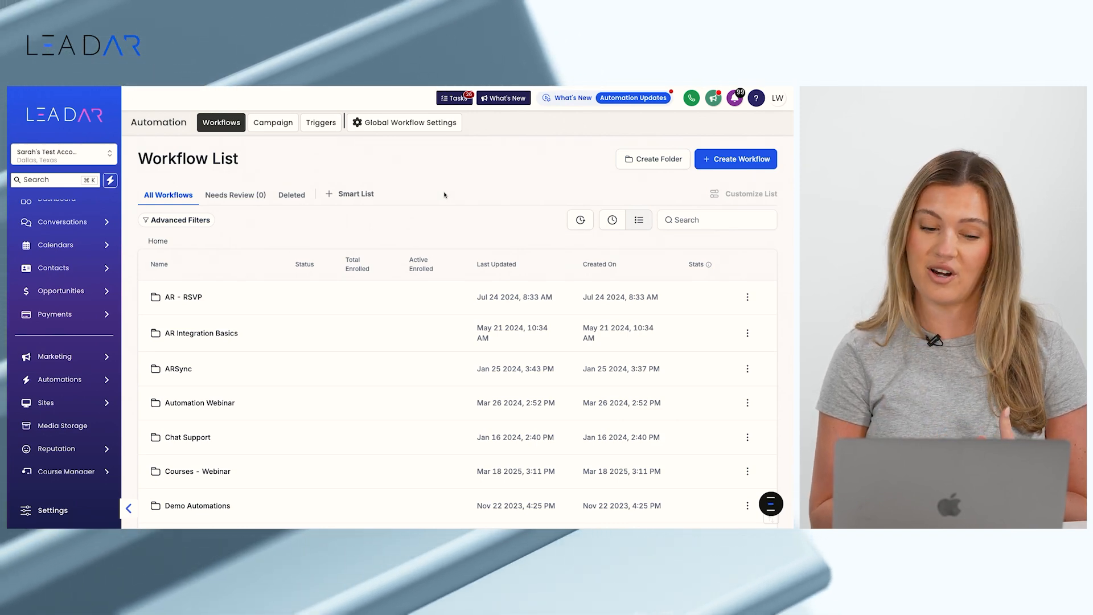
Step: Open the "Link To Sign Up - WL Course" workflow from the Courses - Webinar folder in the automation workflows
mouse_move(54, 363)
scroll(54, 367, "down", 1)
scroll(286, 402, "down", 1)
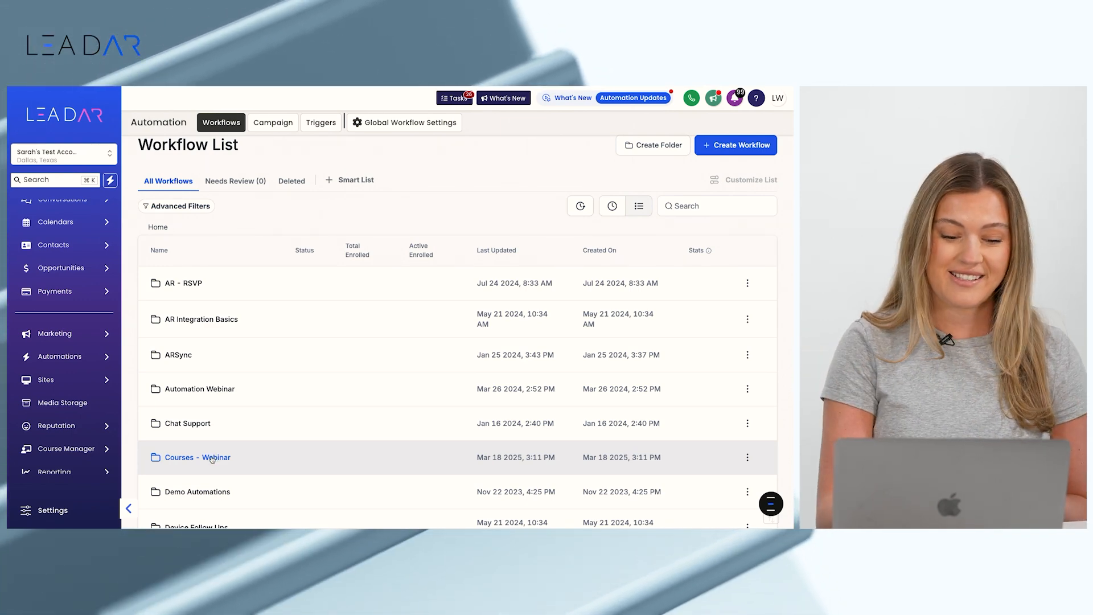
left_click(192, 458)
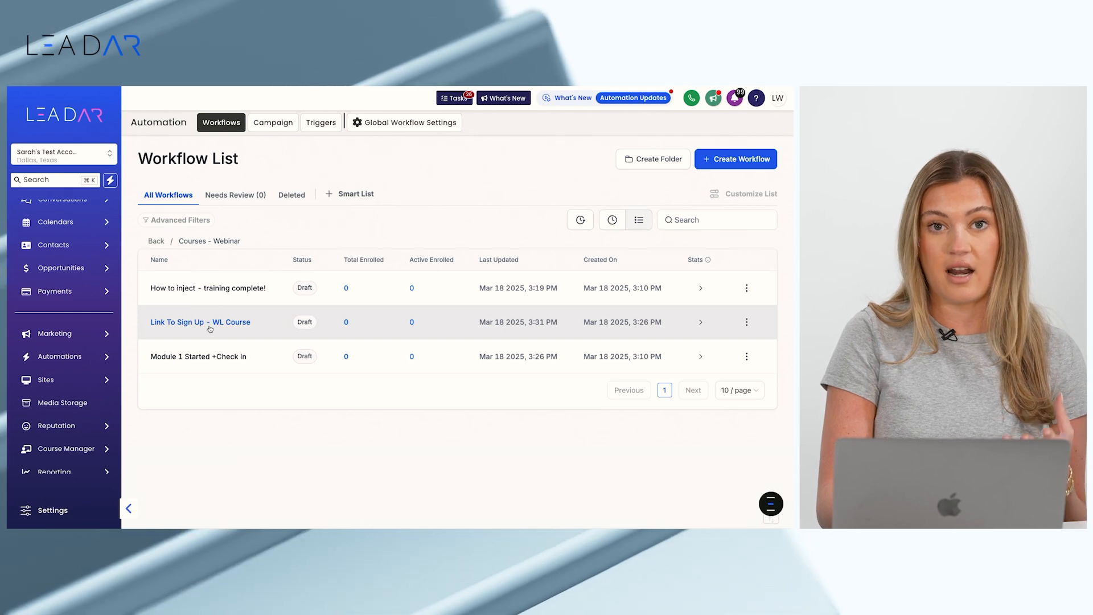
left_click(209, 322)
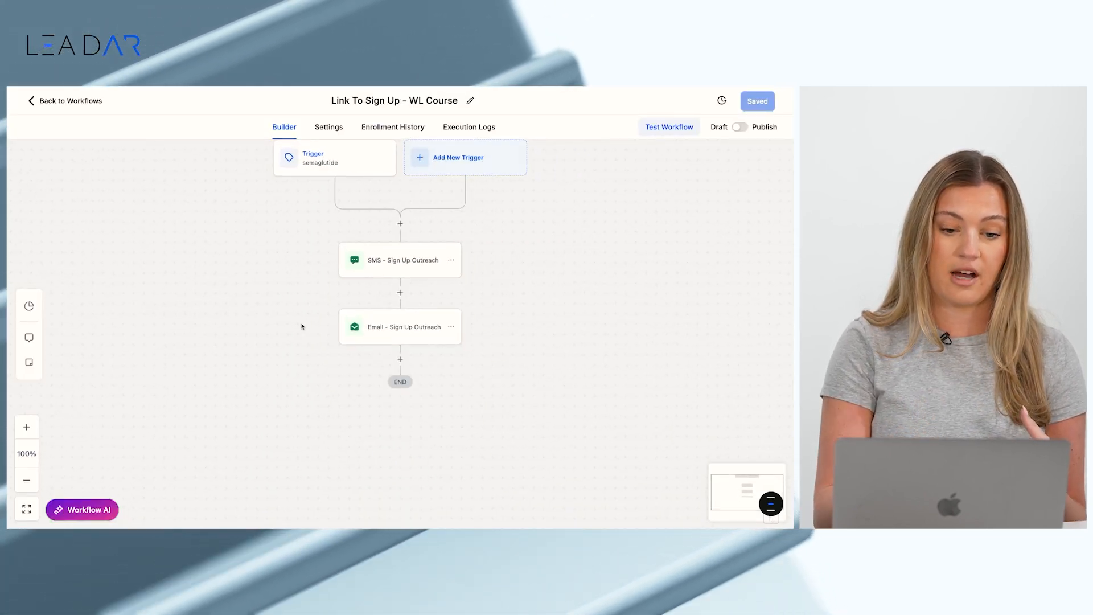
Step: Open the workflow's semaglutide trigger, review its Contact Tag settings and Tag Added filter, and save the trigger
left_click_drag(296, 316, 297, 327)
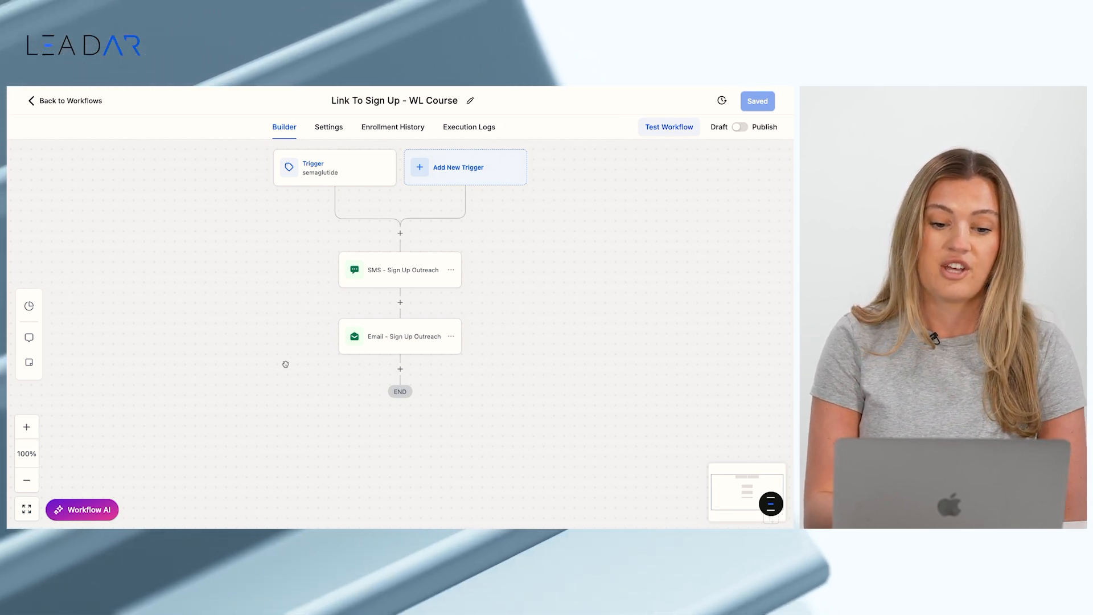
scroll(285, 364, "up", 1)
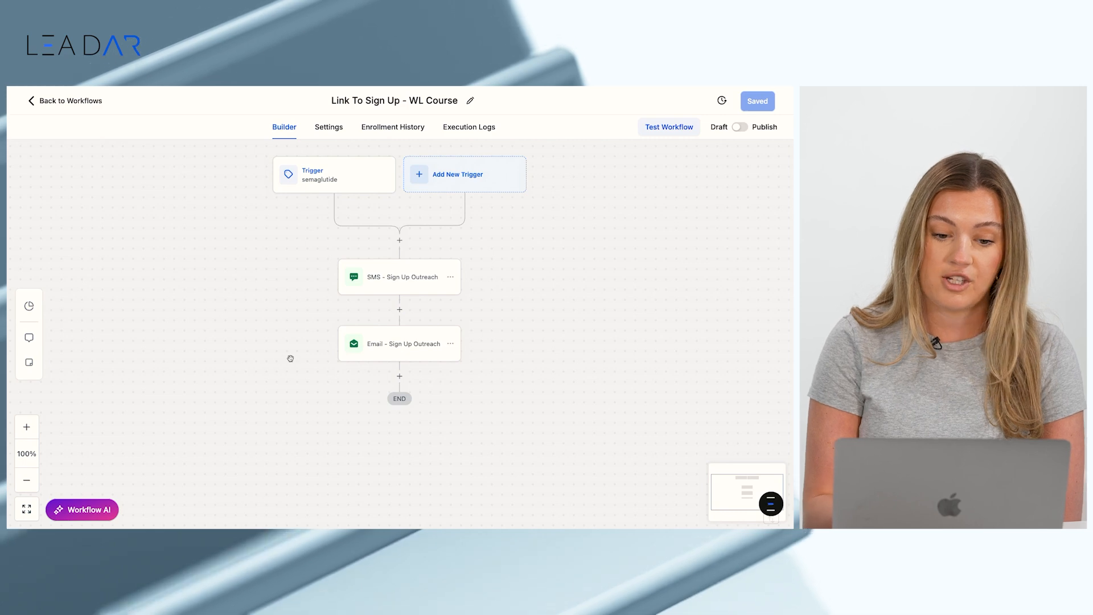
left_click(342, 181)
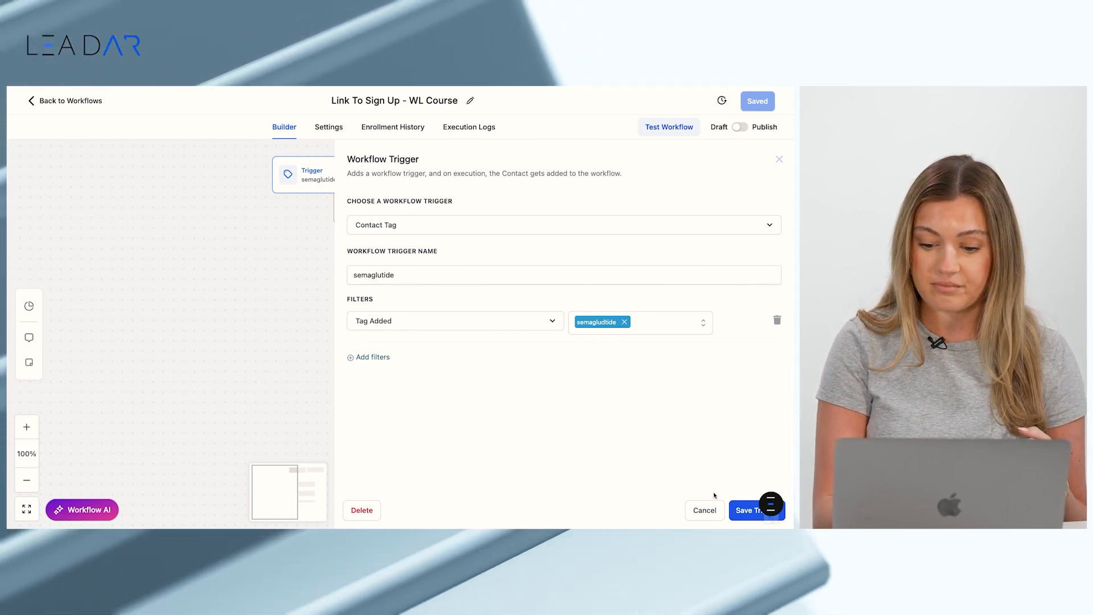
left_click(735, 511)
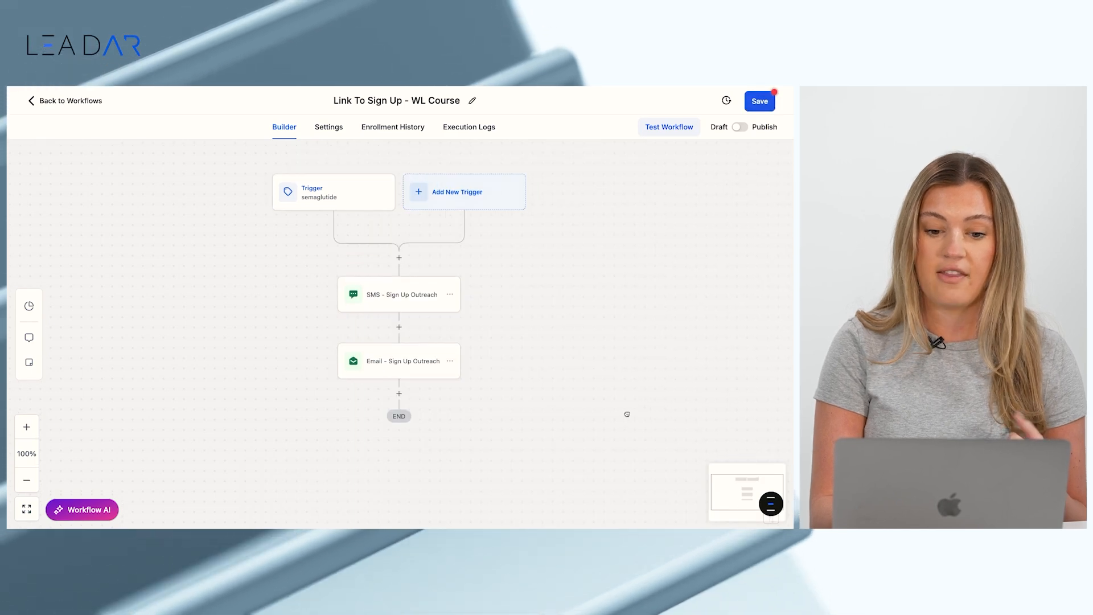
Step: Open the "SMS - Sign Up Outreach" action, review its message and select the [Insert Link] placeholder
left_click(410, 296)
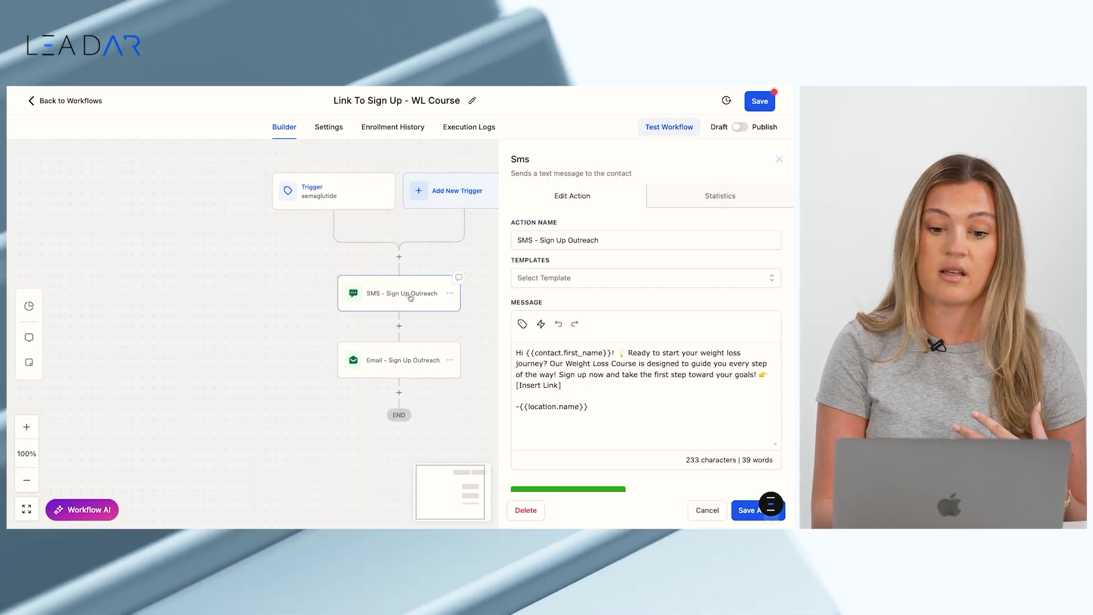
scroll(633, 367, "down", 1)
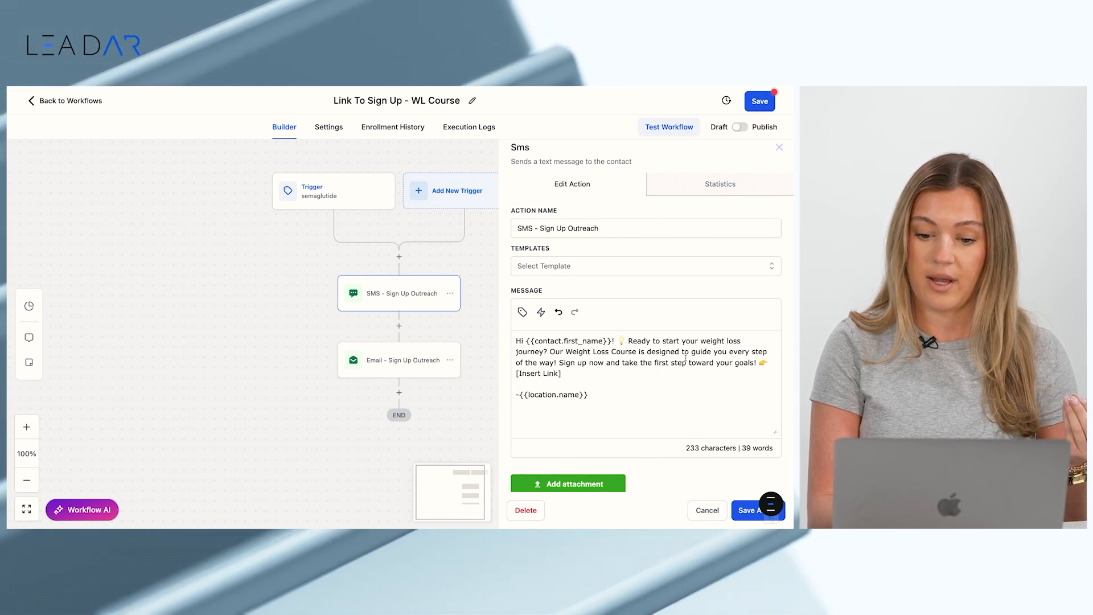
scroll(660, 369, "down", 1)
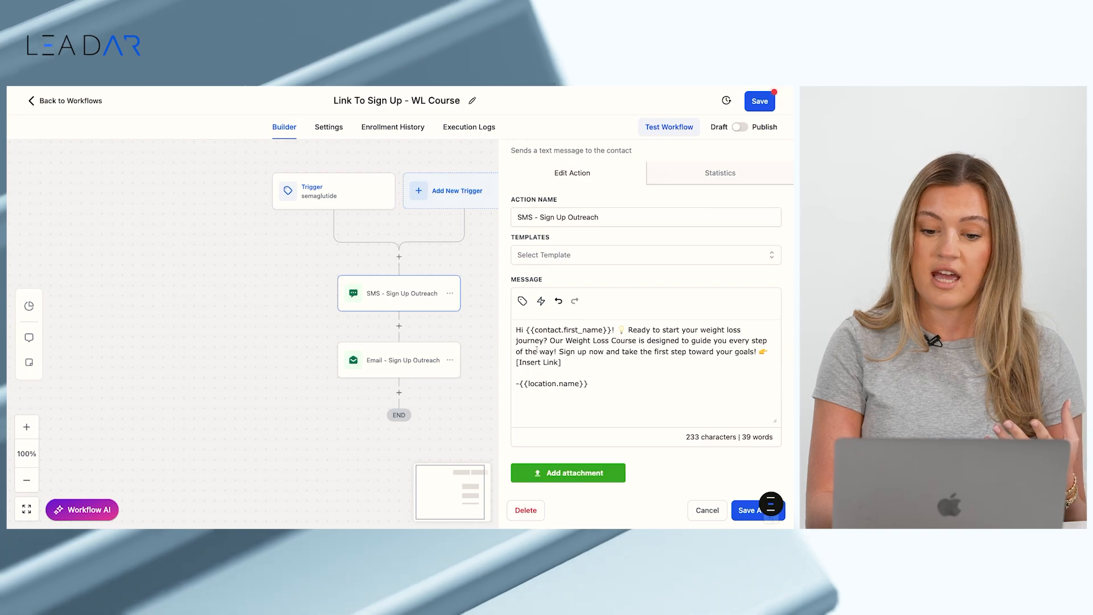
left_click_drag(561, 363, 523, 363)
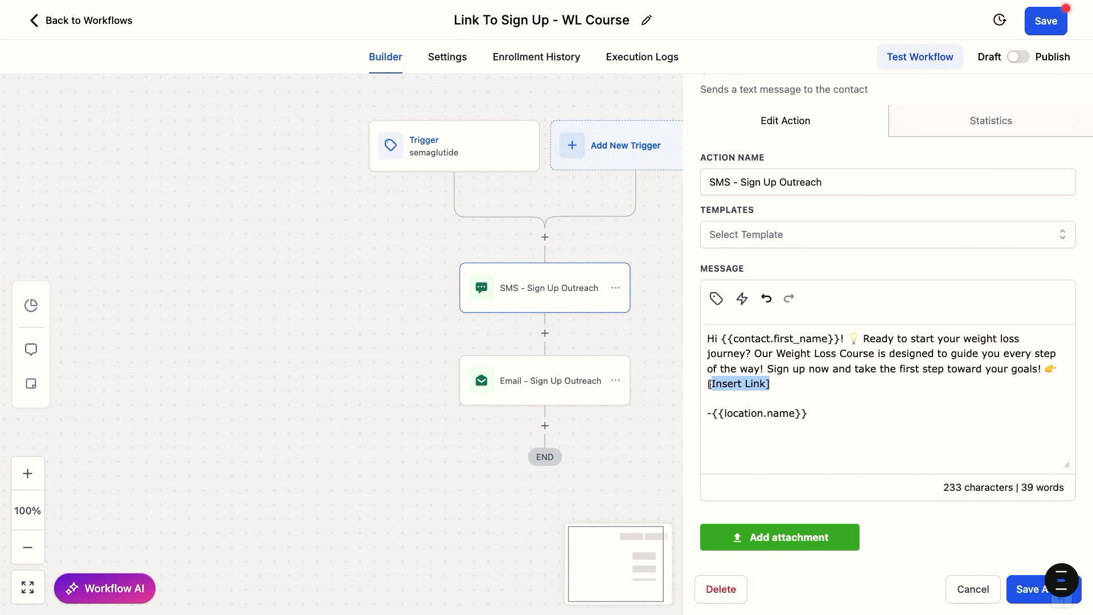
Step: Open the "Email - Sign Up Outreach" action, review its sender, subject and message fields, and close it
left_click(555, 383)
scroll(862, 378, "down", 1)
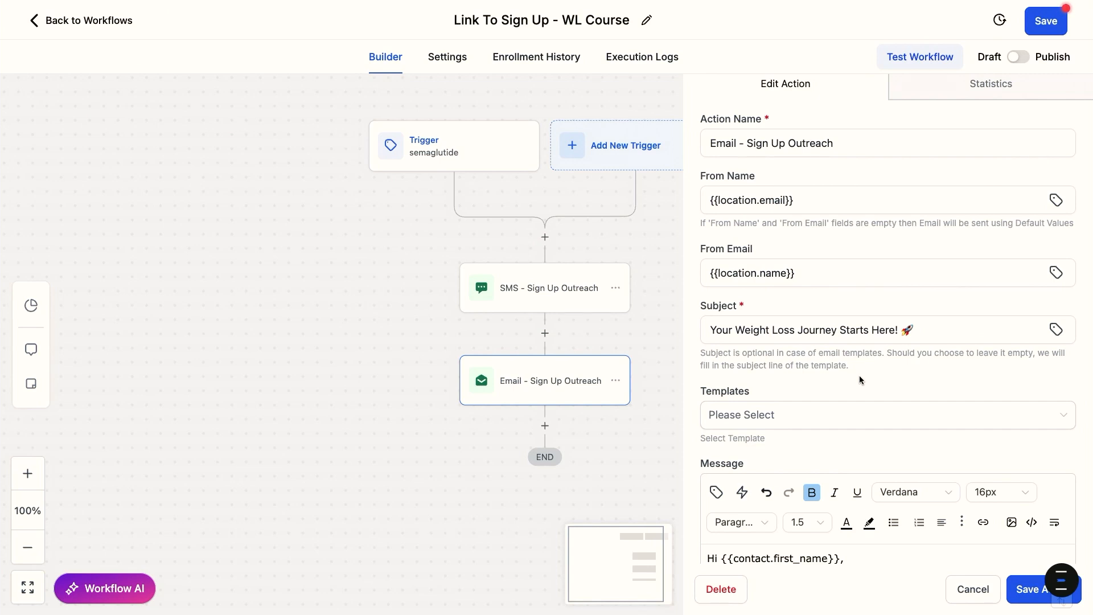
left_click(744, 259)
scroll(858, 245, "up", 2)
left_click(1072, 102)
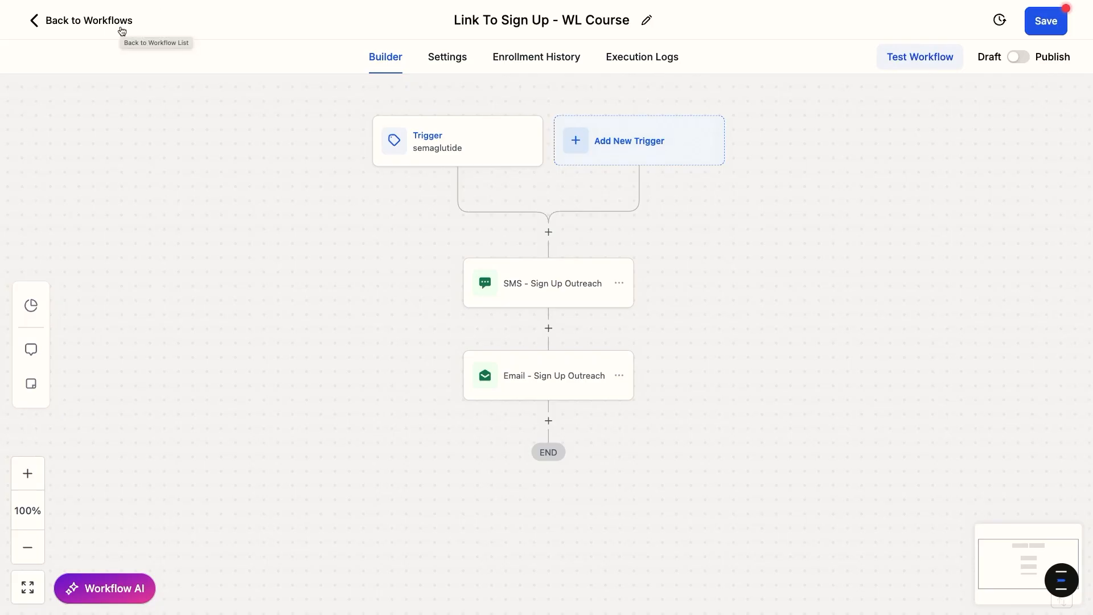
Step: Leave the workflow, discarding its unsaved changes, and open the "Module 1 Started +Check In" workflow
left_click(117, 22)
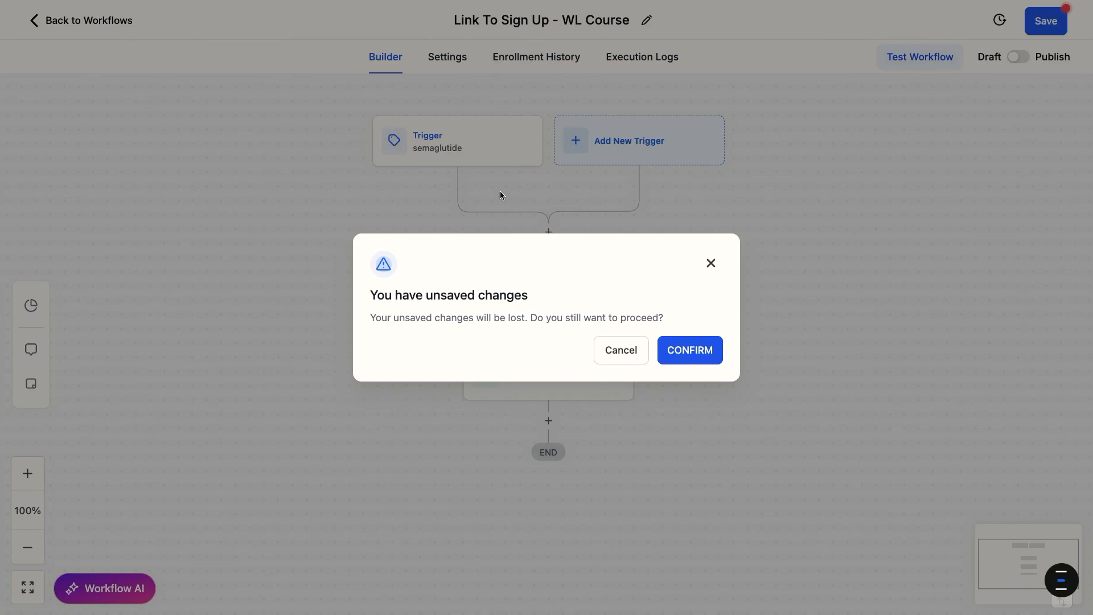
left_click(690, 350)
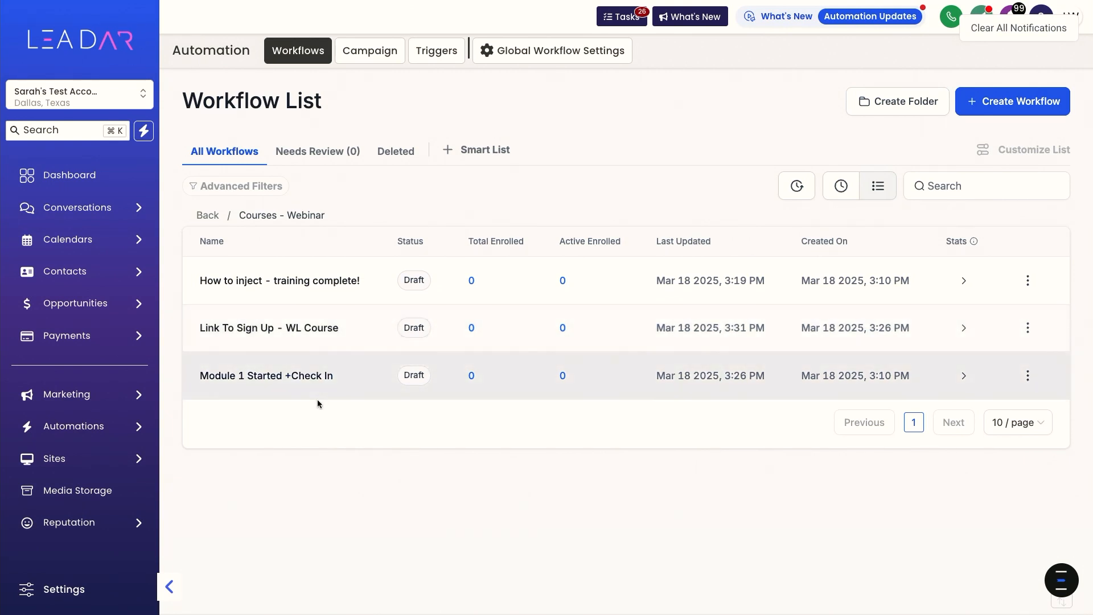
left_click(279, 376)
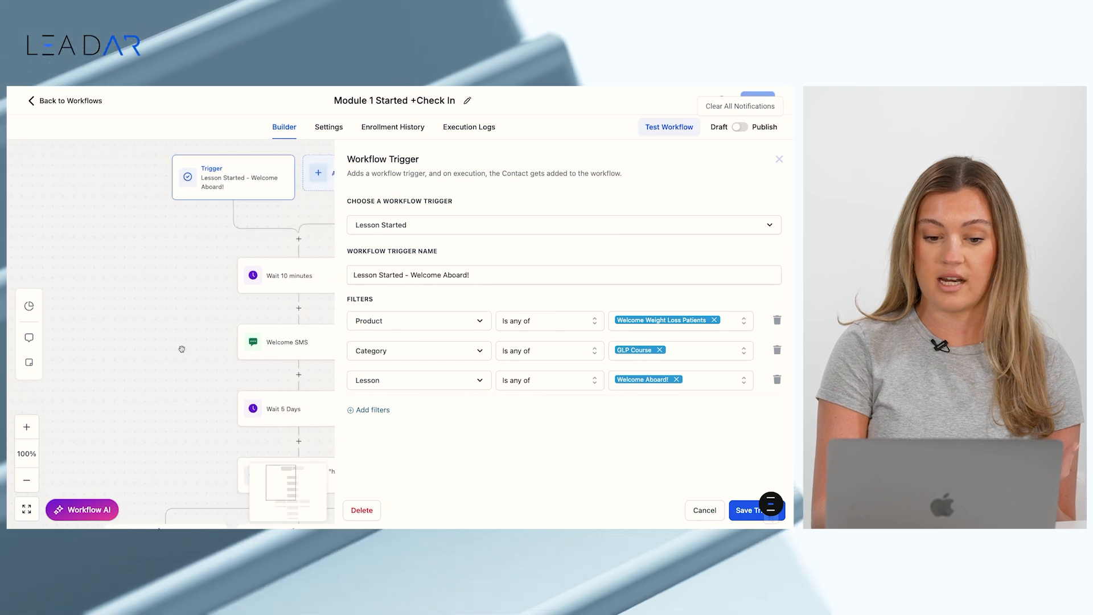
Step: Close the Lesson Started trigger settings and examine the workflow's waits, welcome SMS and condition branches
left_click(778, 160)
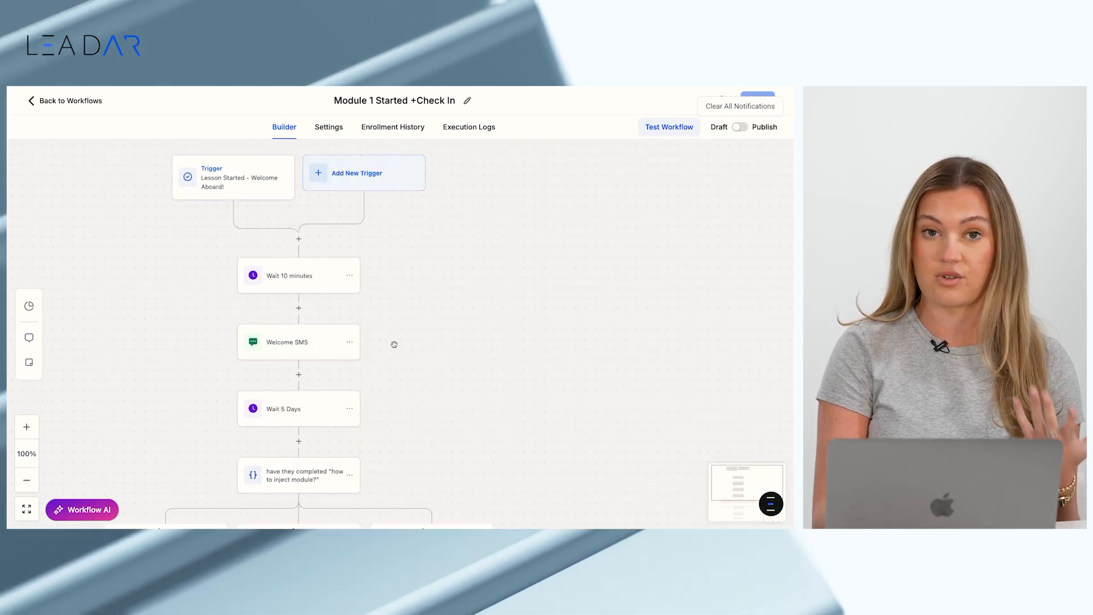
scroll(420, 337, "left", 1)
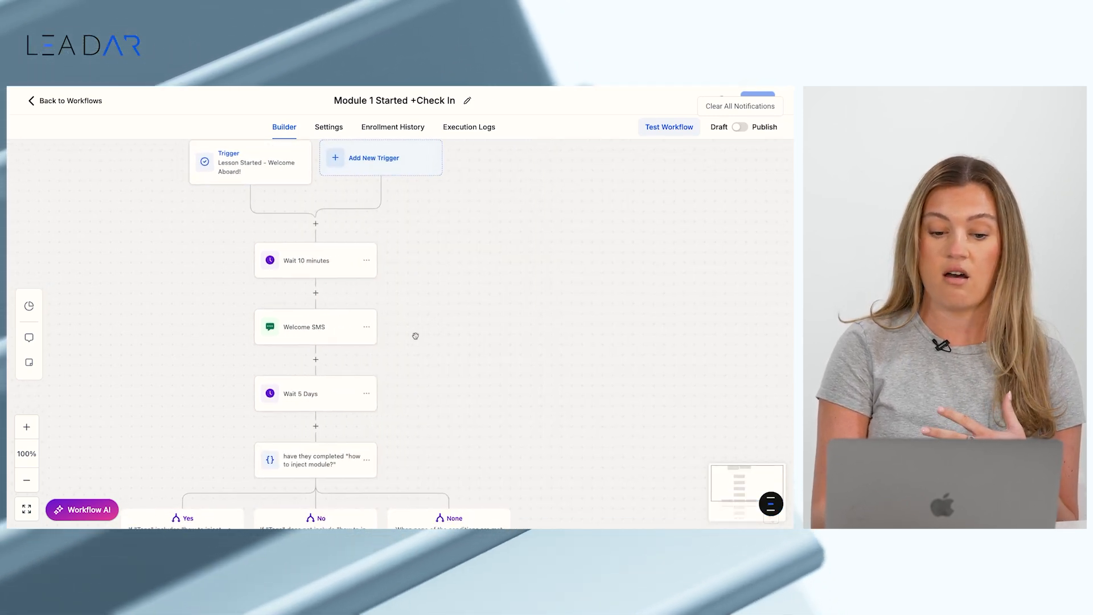
scroll(432, 342, "left", 3)
left_click_drag(454, 346, 453, 345)
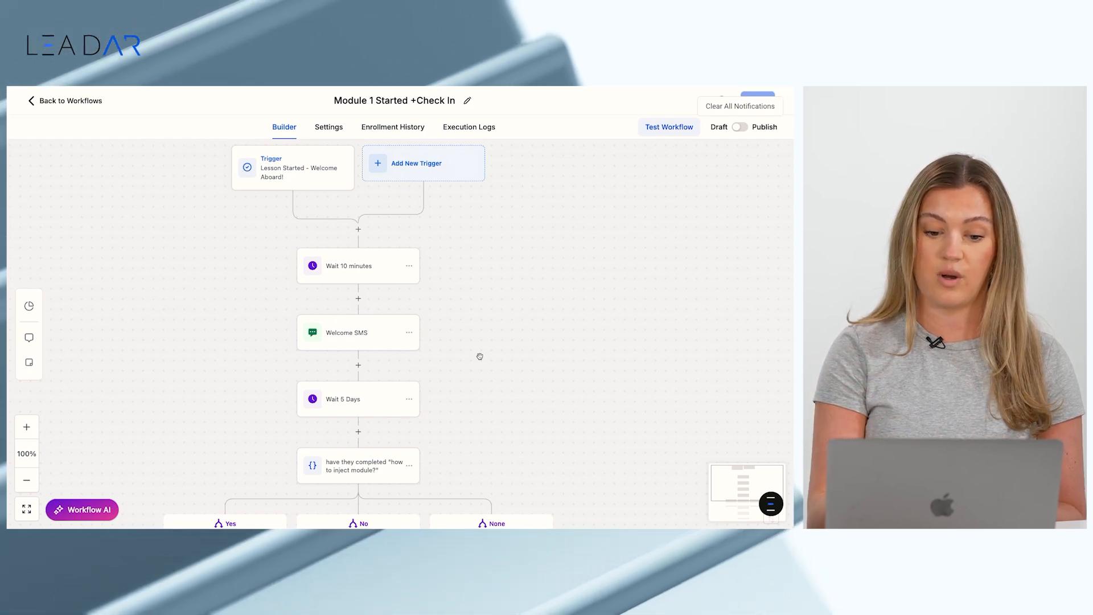
left_click_drag(480, 357, 512, 330)
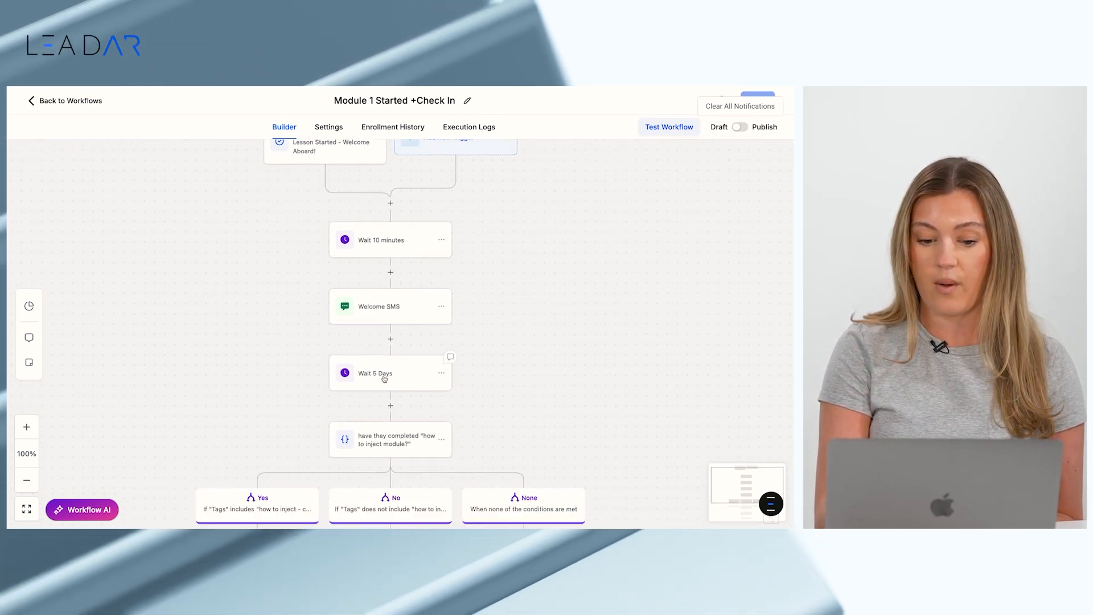
left_click_drag(512, 417, 517, 319)
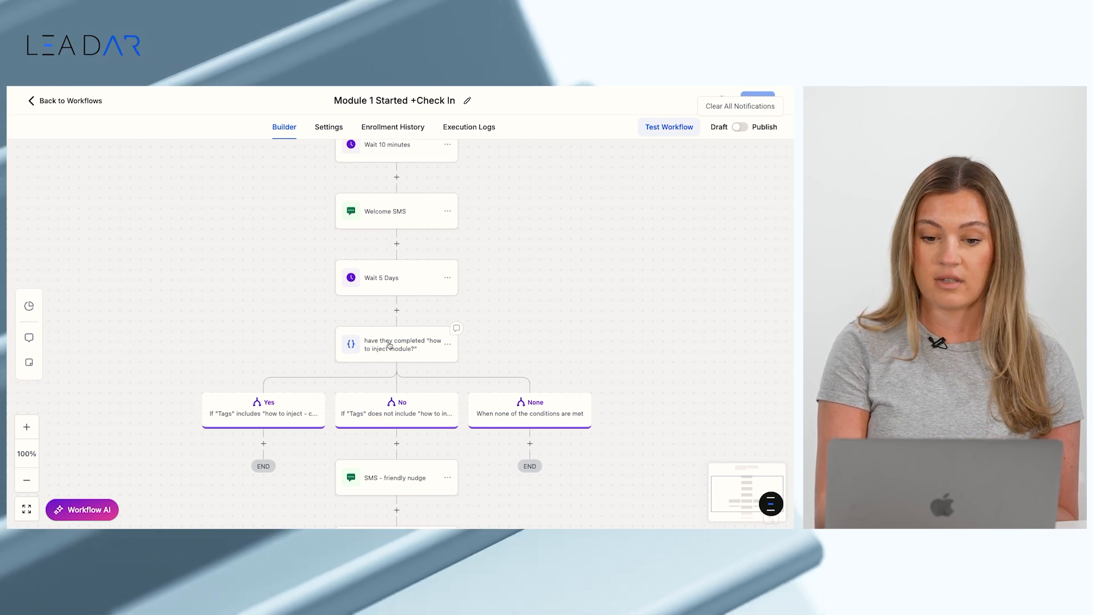
Step: Open the "have they completed 'how to inject module?'" condition, review its Yes and No branch tag rules, and close it
left_click(404, 358)
scroll(566, 390, "down", 2)
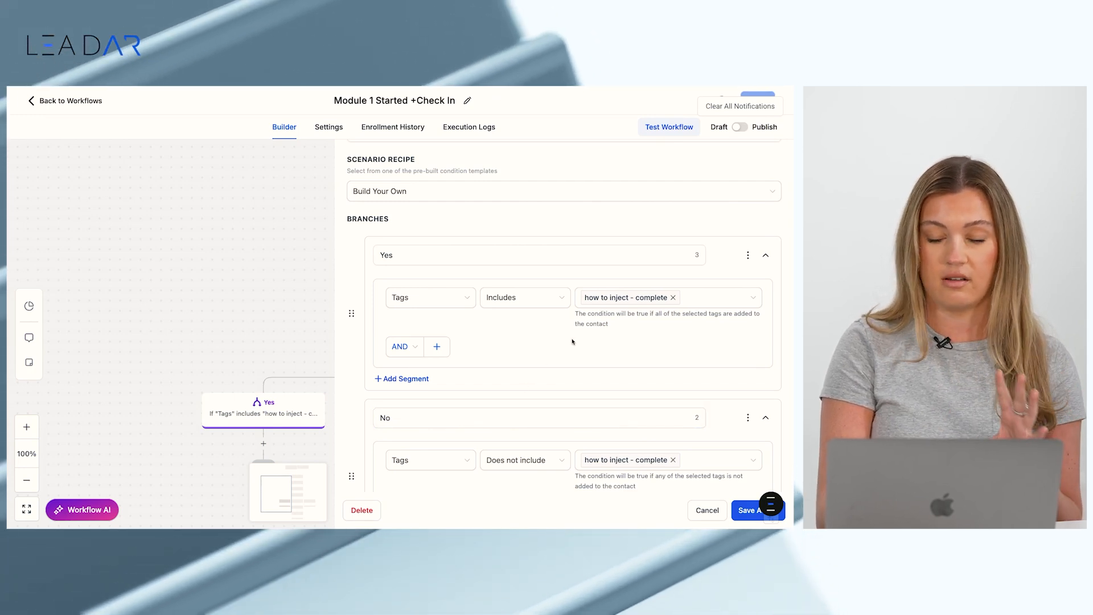
scroll(573, 325, "up", 2)
scroll(573, 309, "down", 4)
scroll(573, 309, "down", 2)
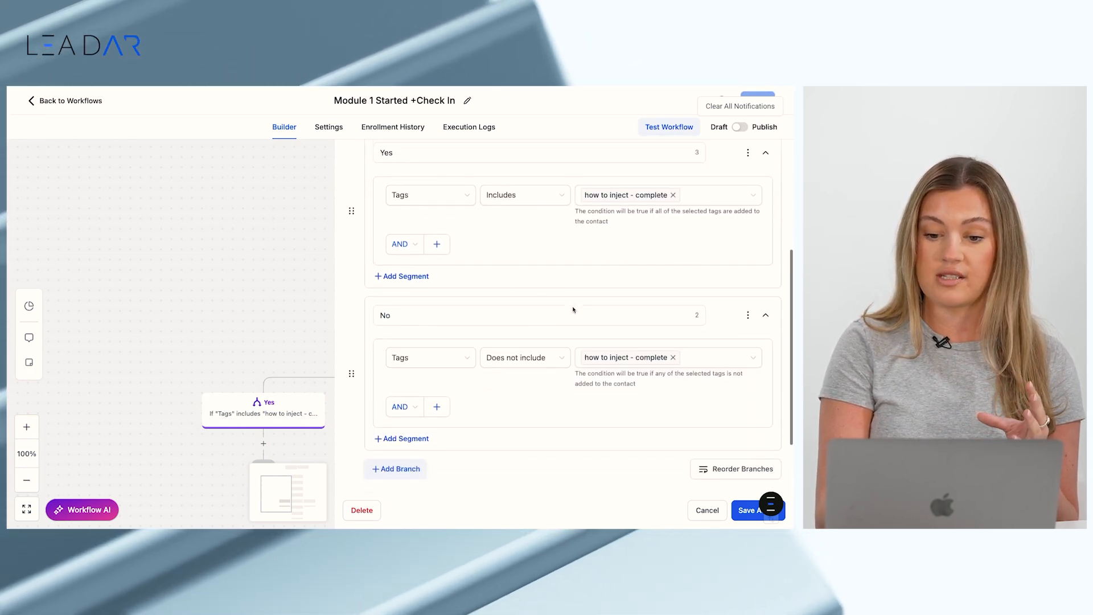
scroll(575, 307, "up", 5)
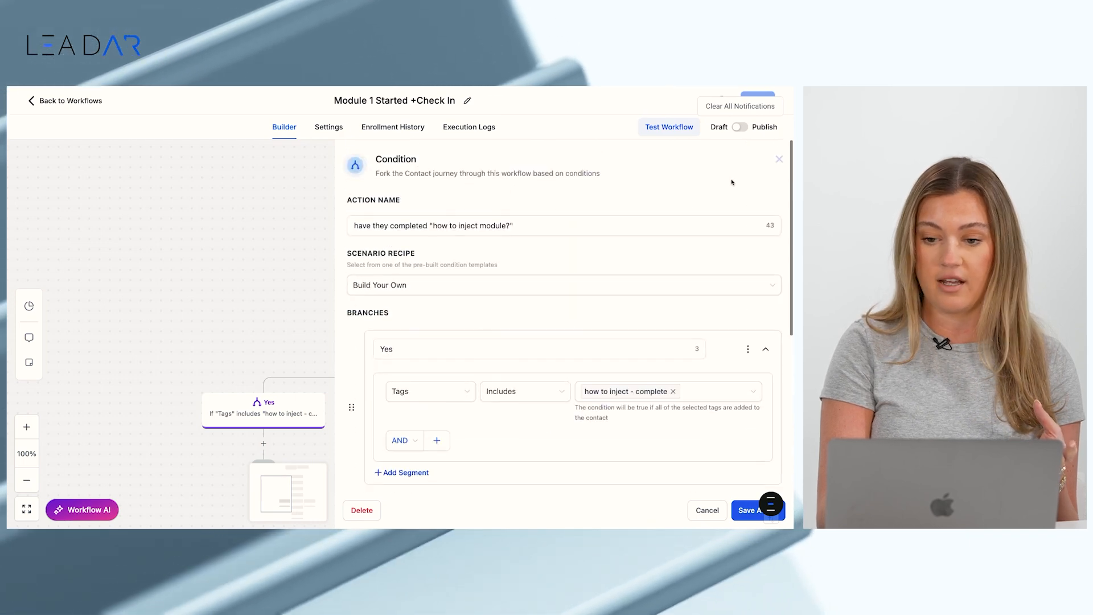
left_click(779, 159)
Step: Review the "SMS - friendly nudge" and Add Task actions under the No branch
scroll(654, 224, "down", 2)
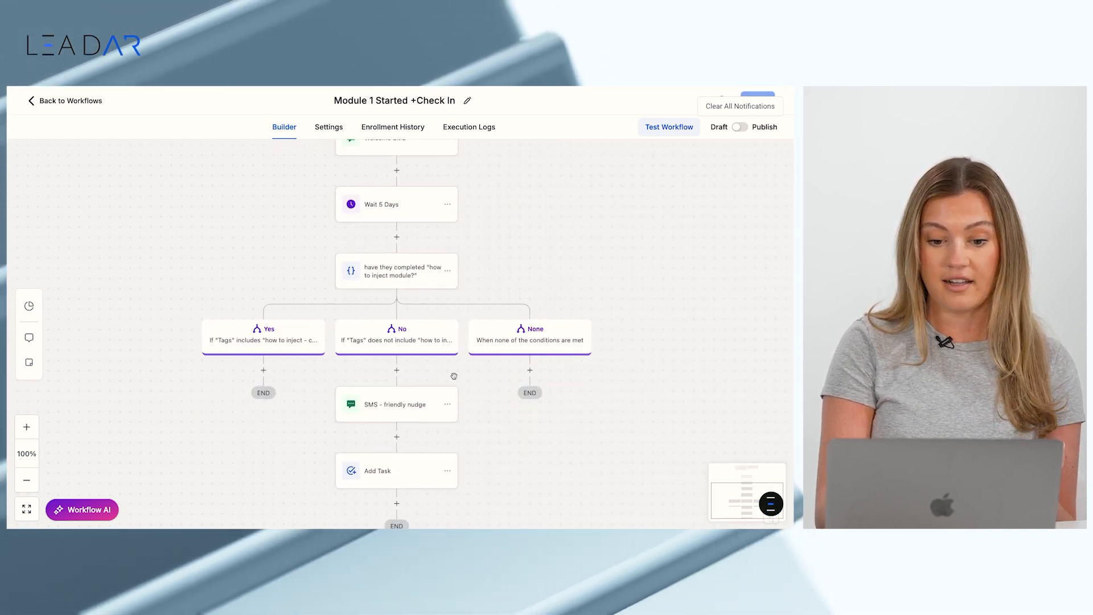
left_click(397, 411)
scroll(610, 412, "down", 1)
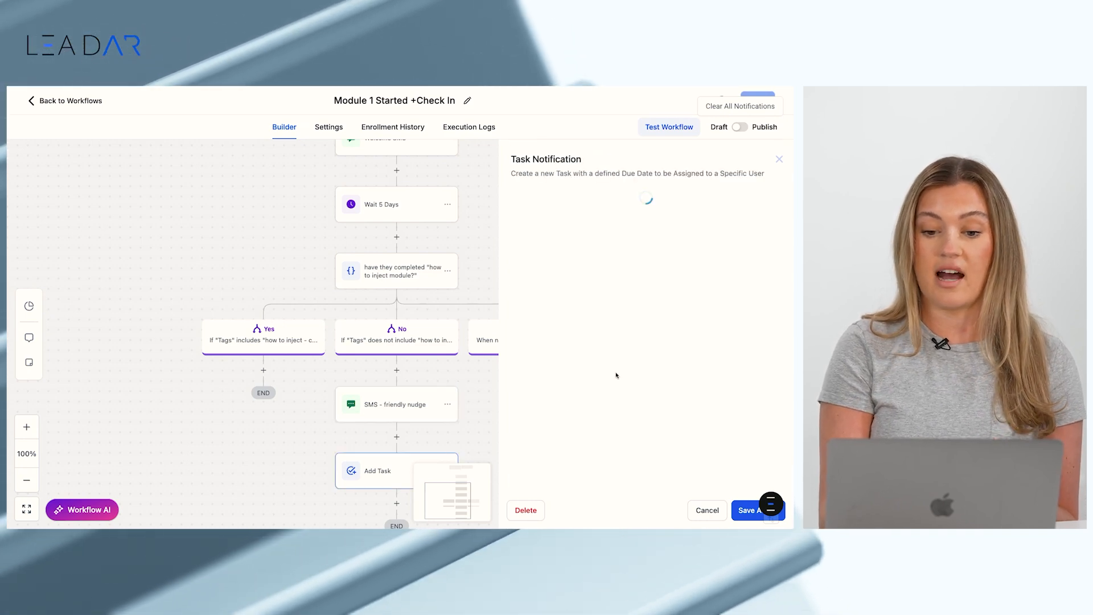
left_click(621, 319)
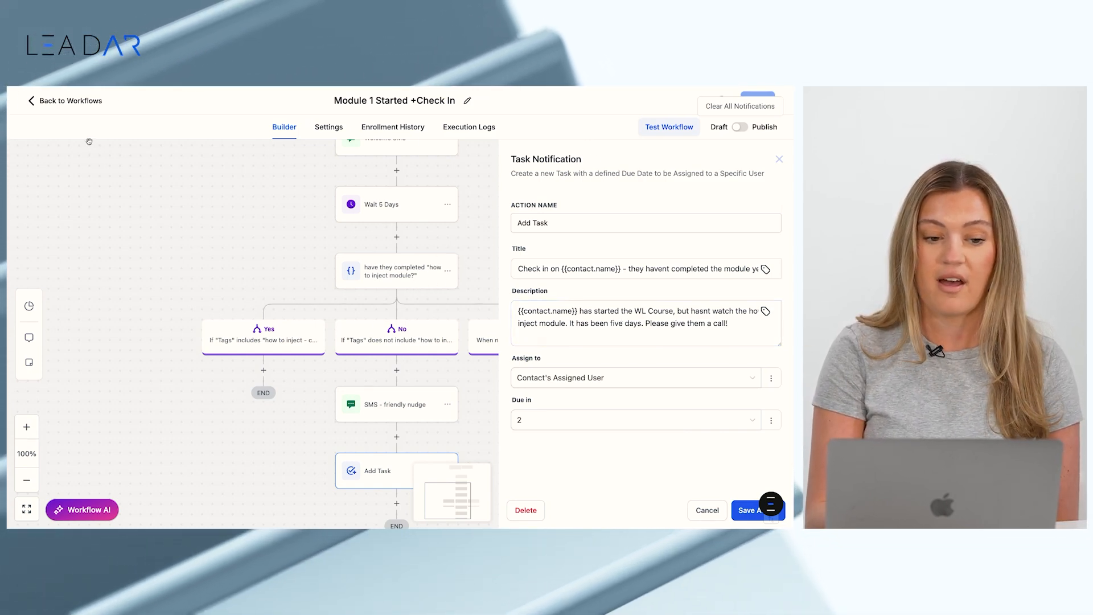
Step: Open the "How to inject - training complete!" workflow from the workflow list and review its Lesson Completed trigger filters
left_click(86, 102)
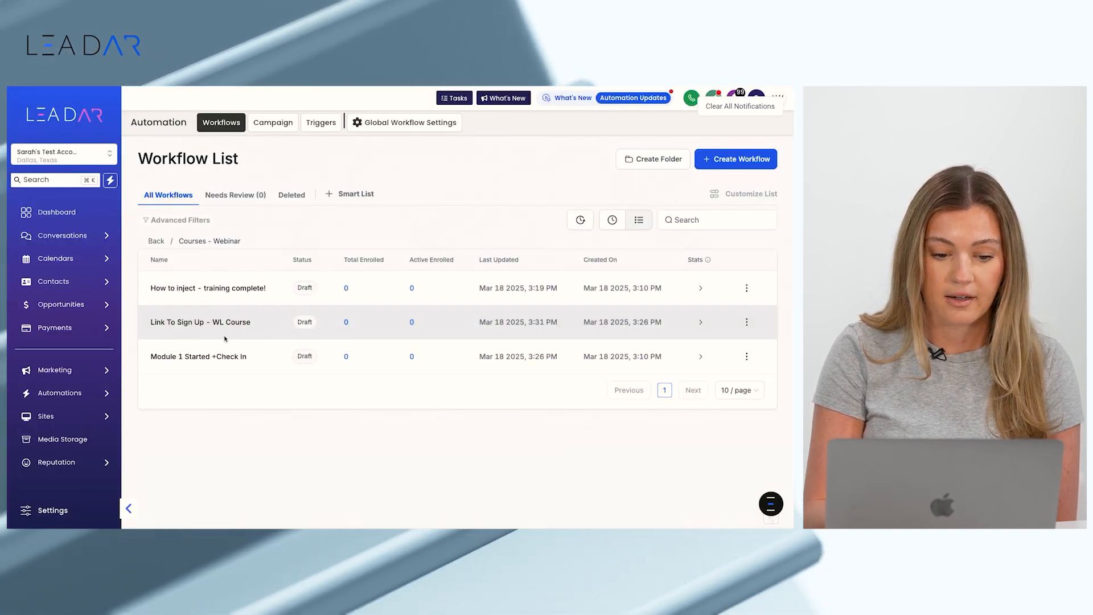
left_click(207, 288)
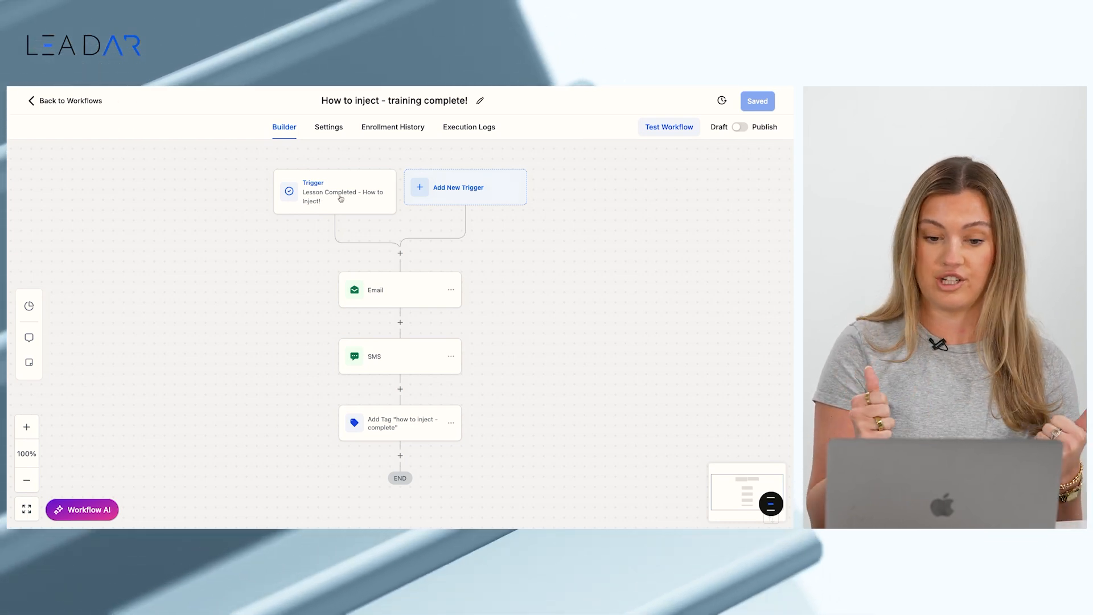
left_click(341, 199)
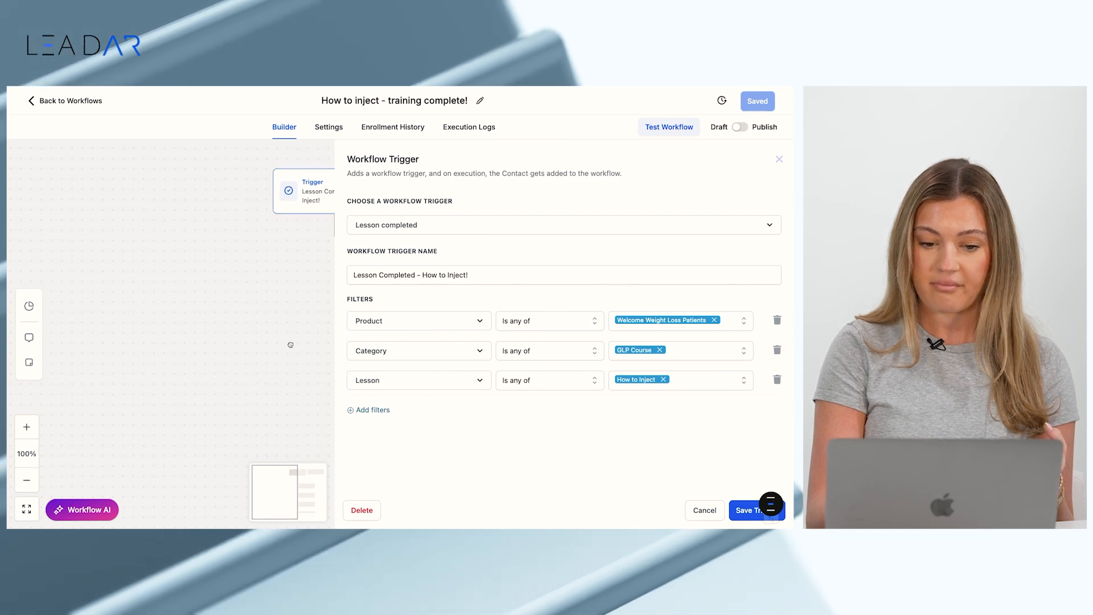
left_click_drag(290, 343, 160, 345)
Step: Review the contents of the workflow's Email, SMS and Add Tag "how to inject - complete" actions
left_click(274, 292)
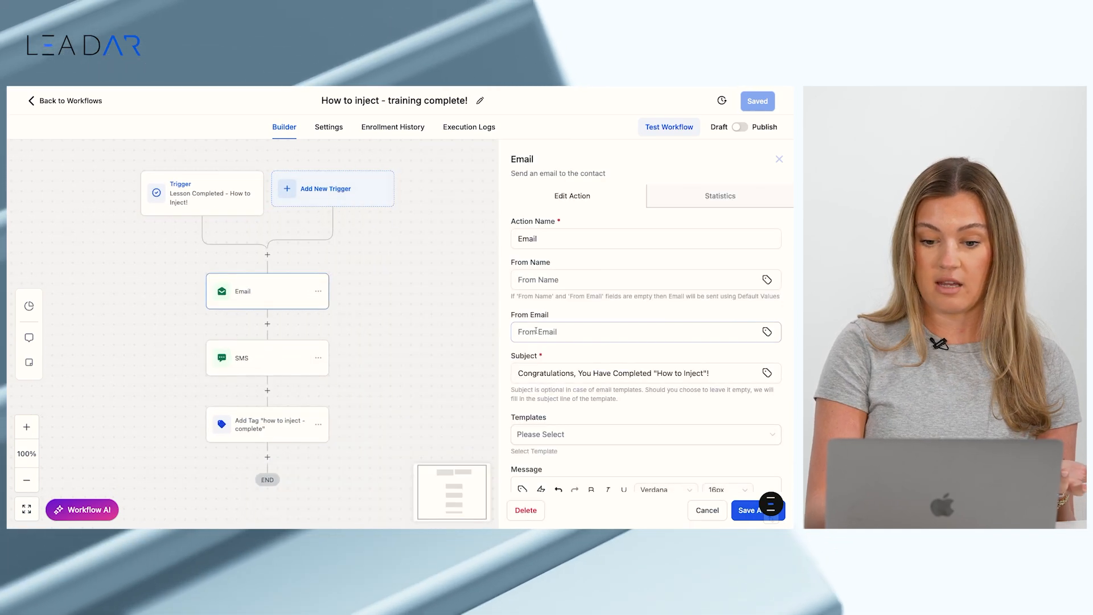
scroll(578, 359, "down", 2)
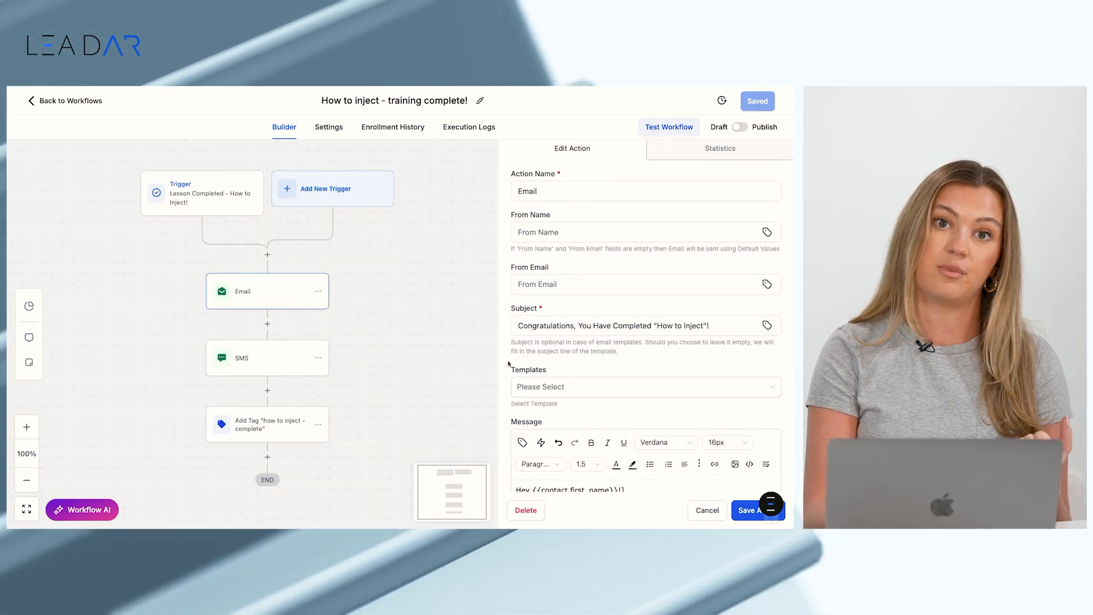
left_click_drag(448, 373, 474, 373)
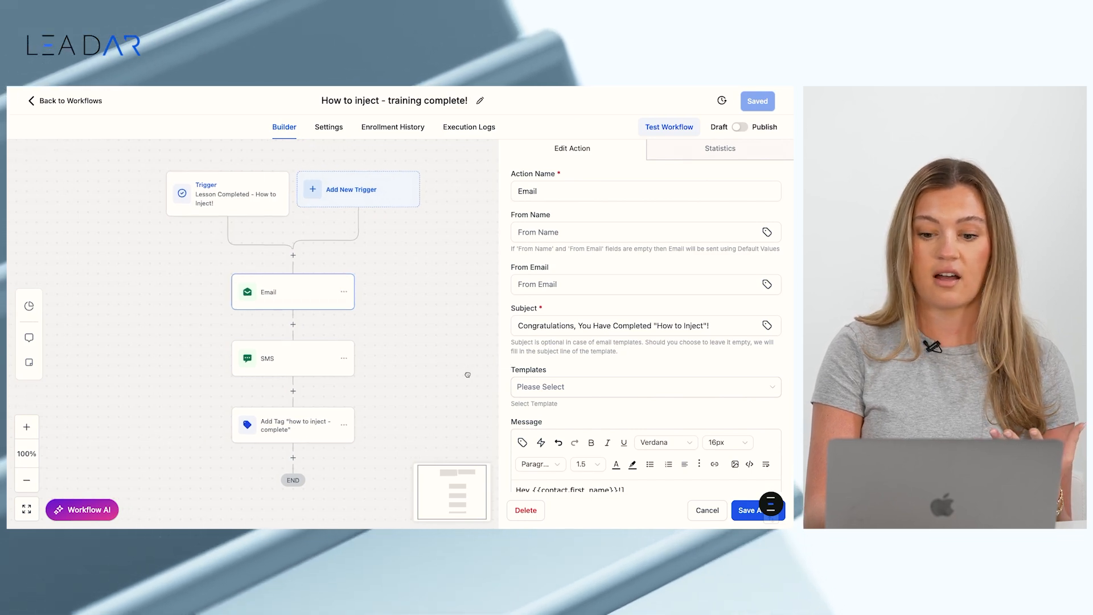
scroll(610, 405, "down", 3)
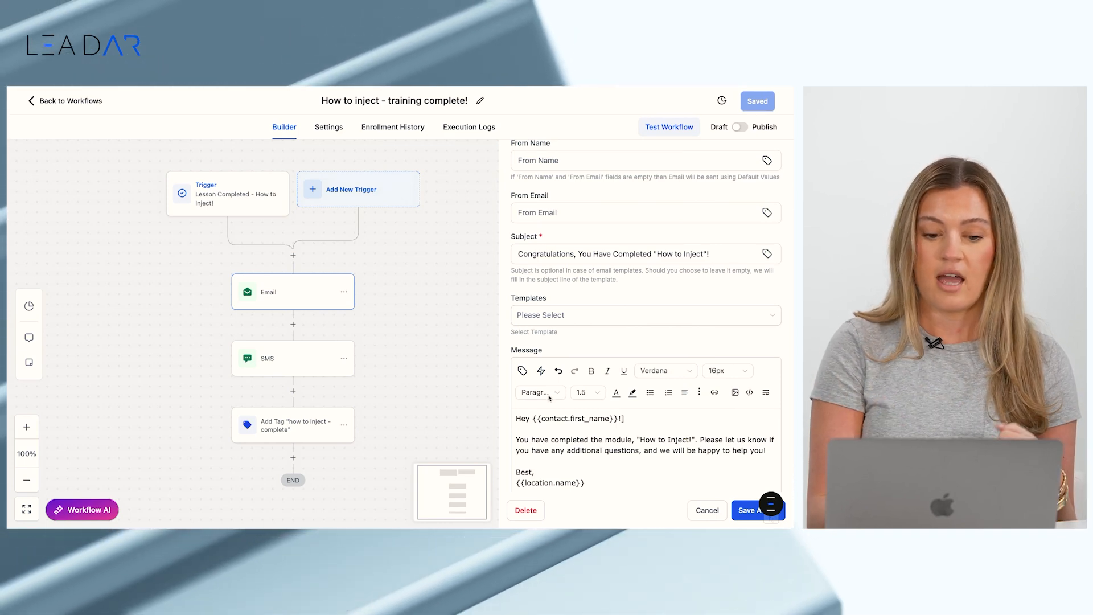
left_click(310, 356)
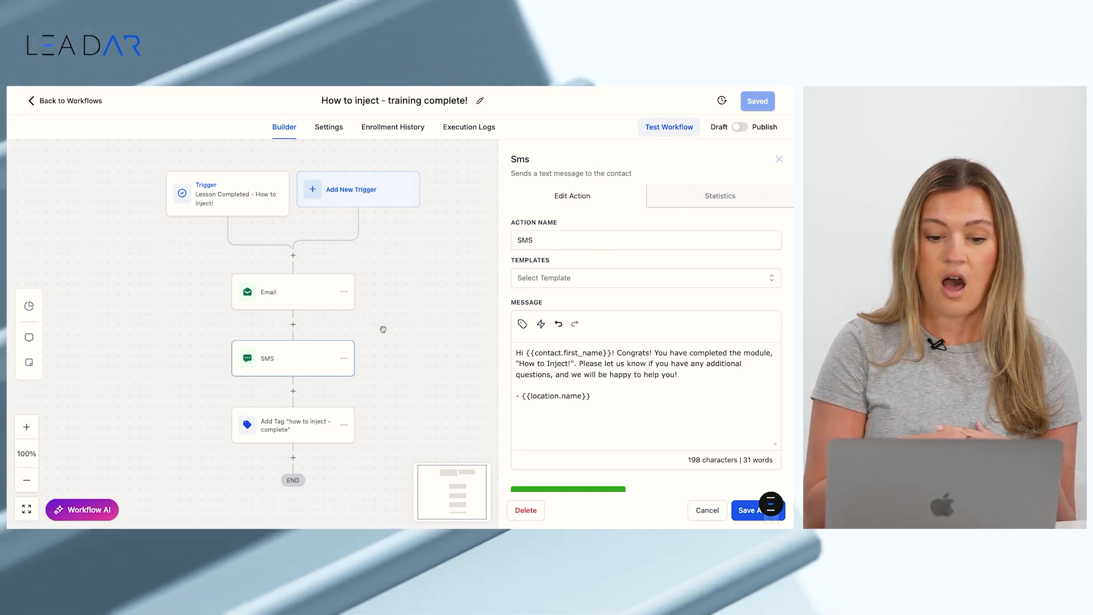
left_click(305, 423)
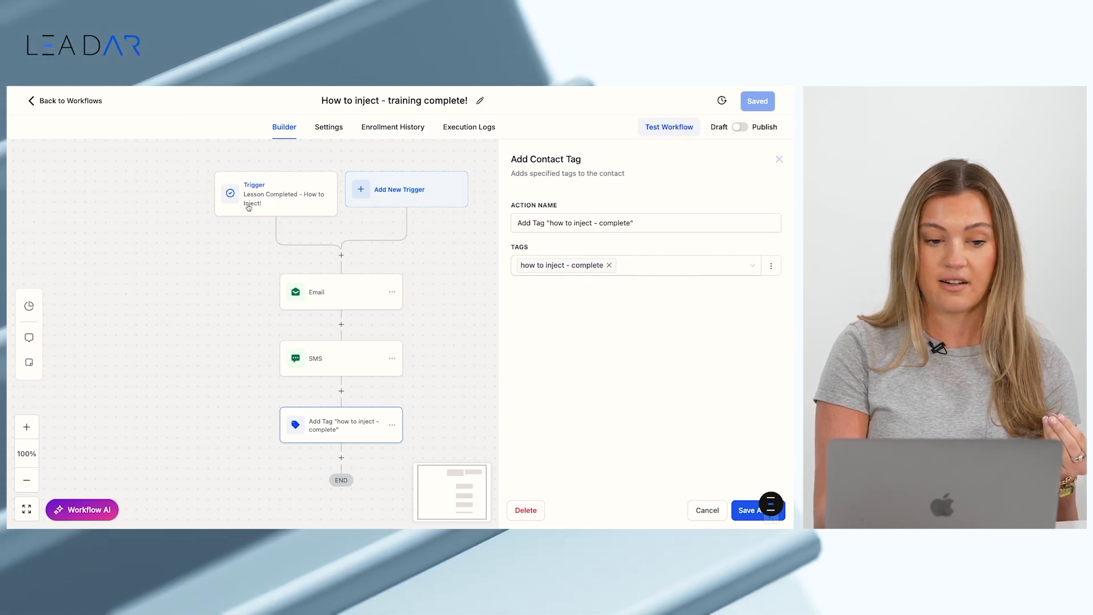
Step: Return to the workflow list and reopen the "Module 1 Started +Check In" workflow to view its condition branches
left_click(78, 102)
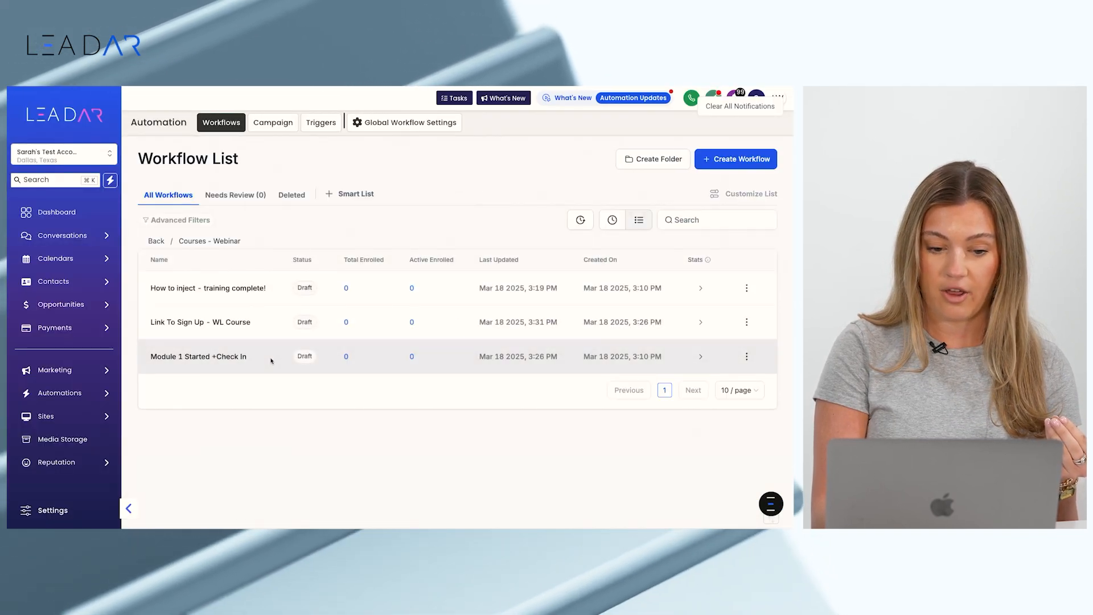
left_click(233, 361)
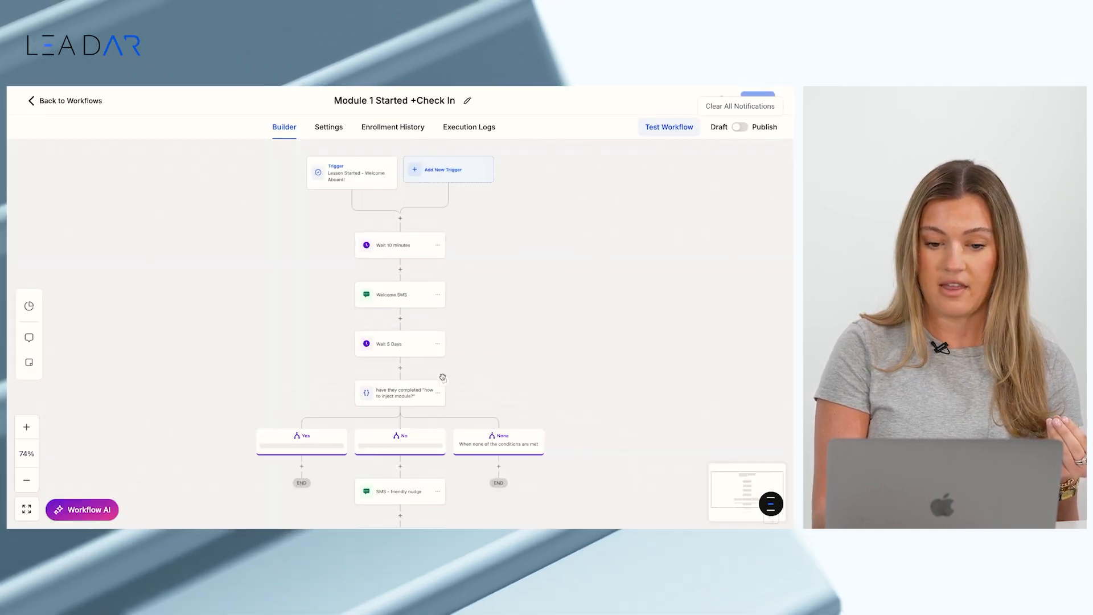
left_click_drag(530, 395, 537, 227)
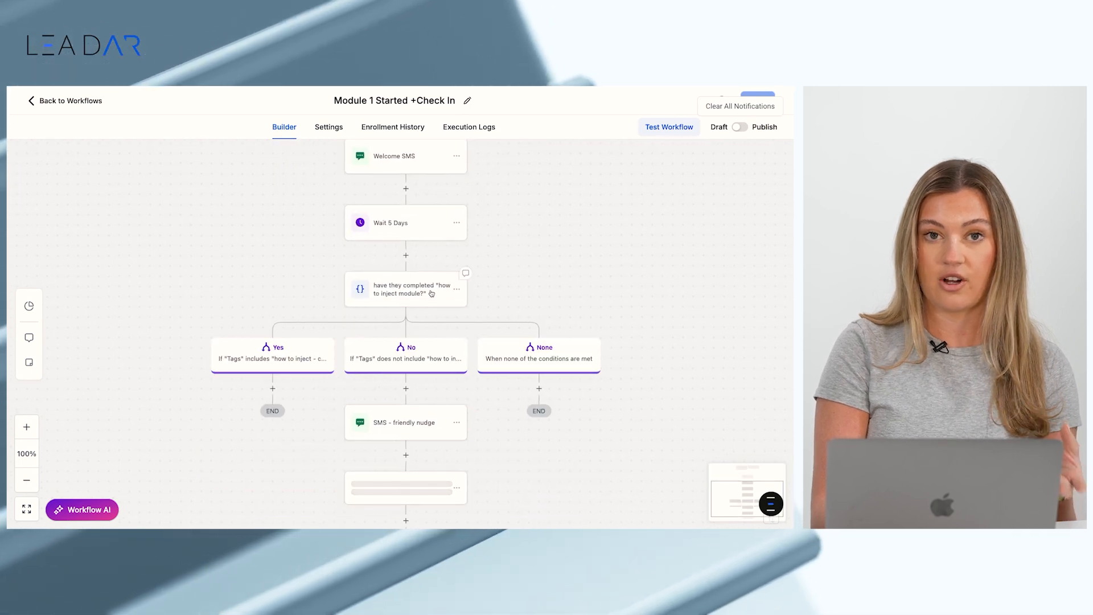
Step: Recheck how the module completion condition uses the "how to inject - complete" tag in both branches, and close its settings
left_click(400, 296)
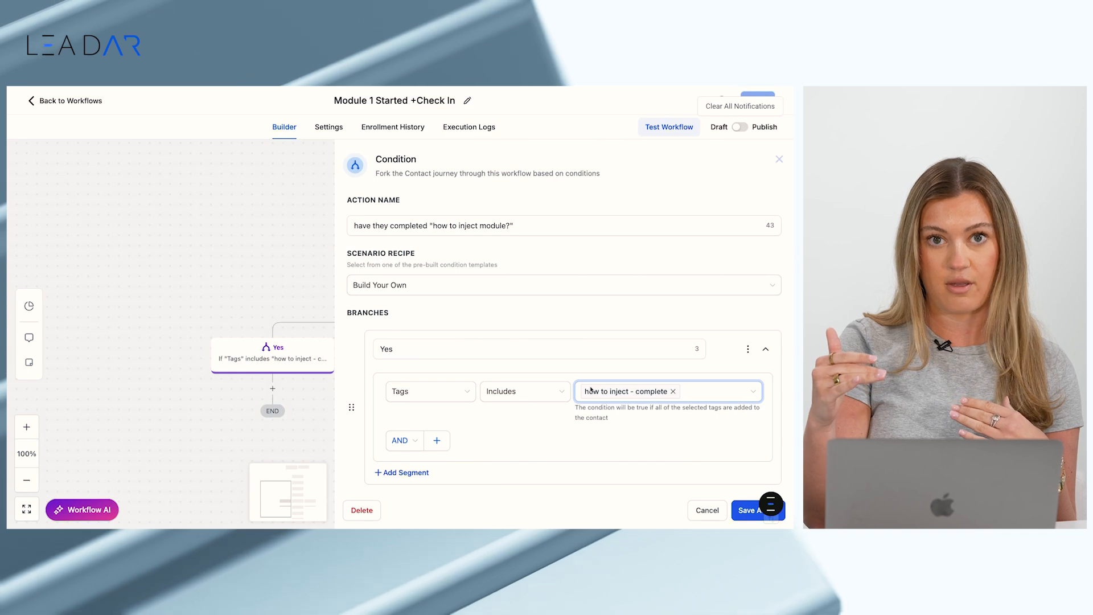
scroll(563, 417, "down", 2)
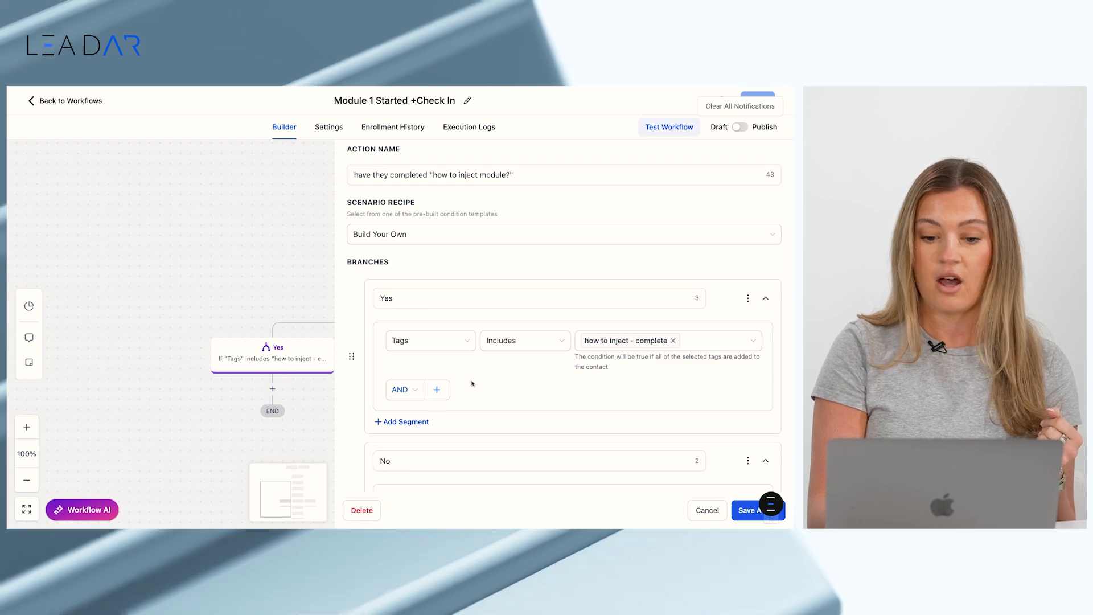
scroll(471, 384, "down", 4)
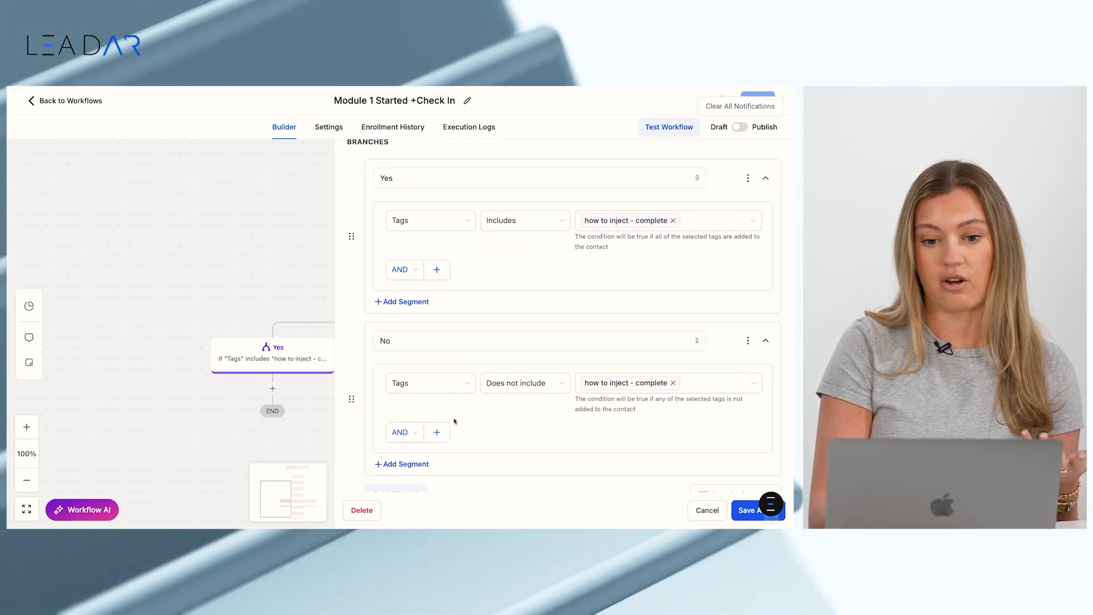
scroll(464, 370, "up", 5)
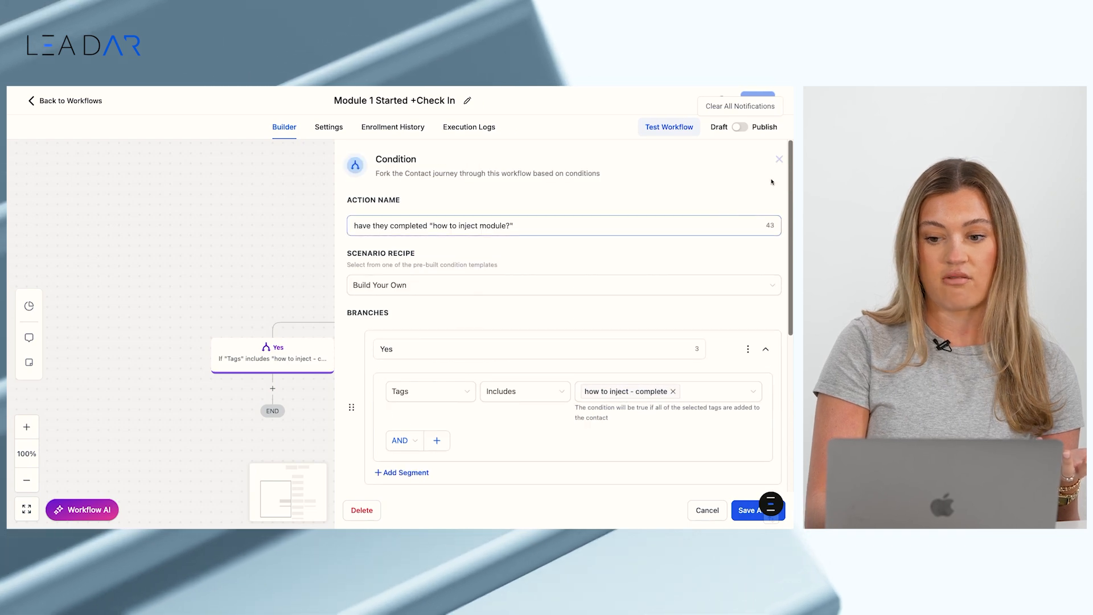
left_click(779, 160)
left_click_drag(638, 295, 647, 288)
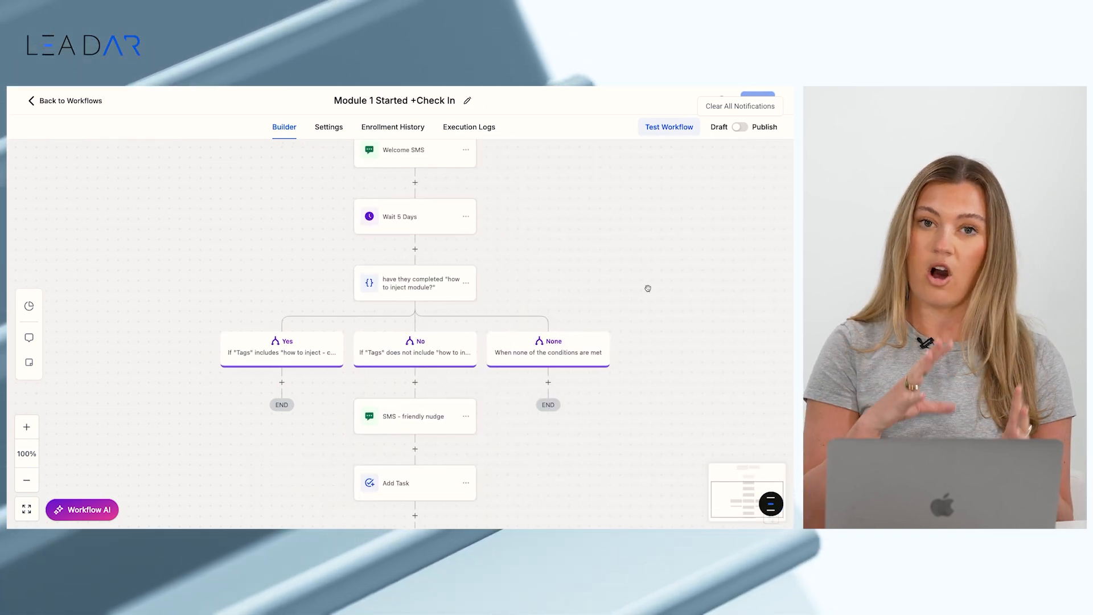